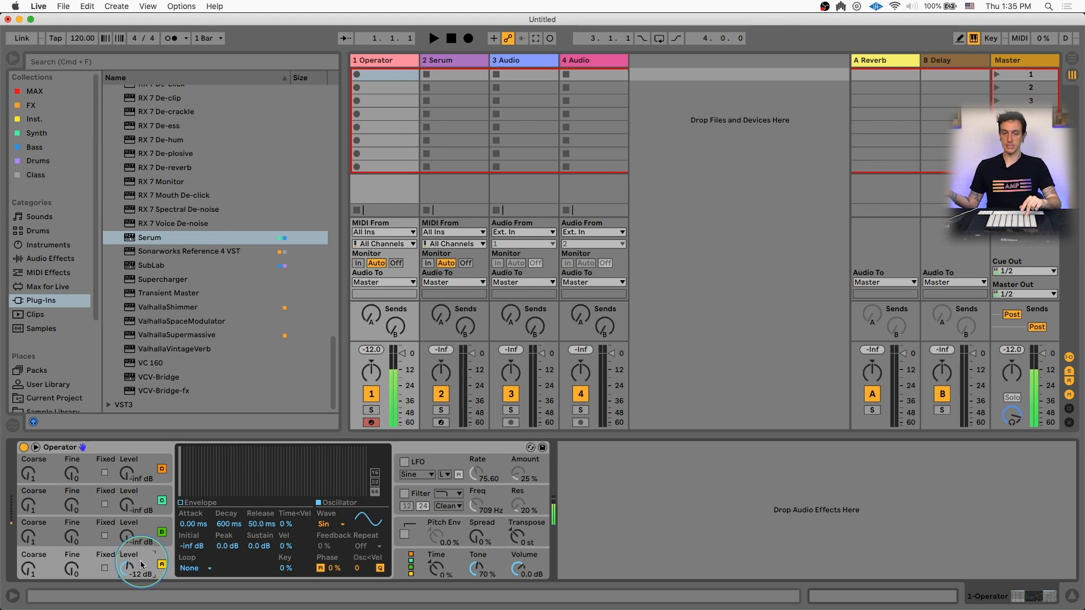
# Set oscillator C's level to -14 dB and add the Spectrum audio effect after Operator on the track
pyautogui.click(126, 544)
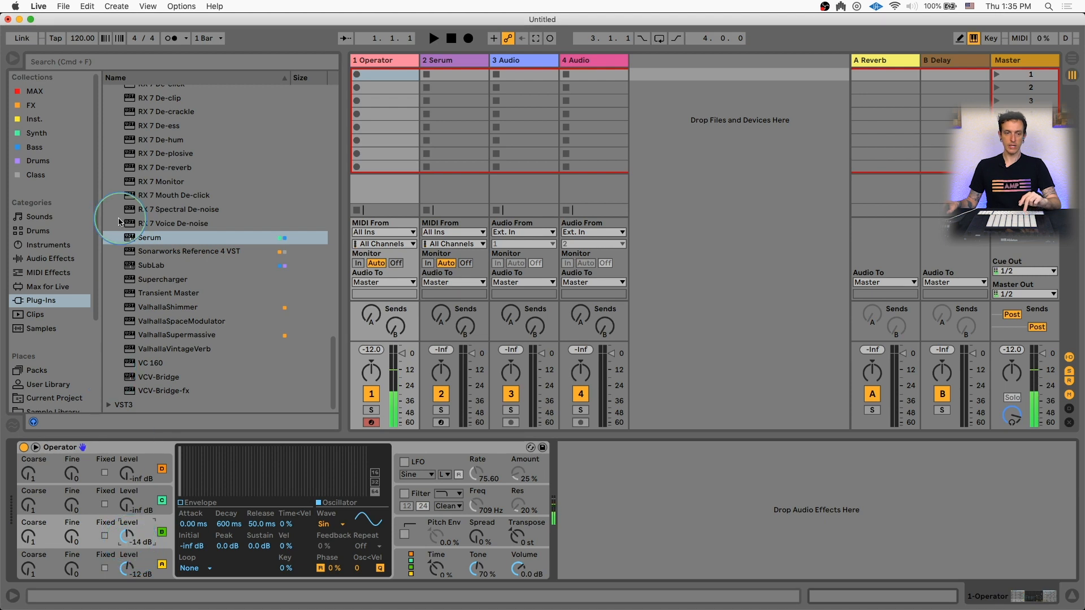
pyautogui.click(59, 260)
pyautogui.scroll(-5, 152, 305)
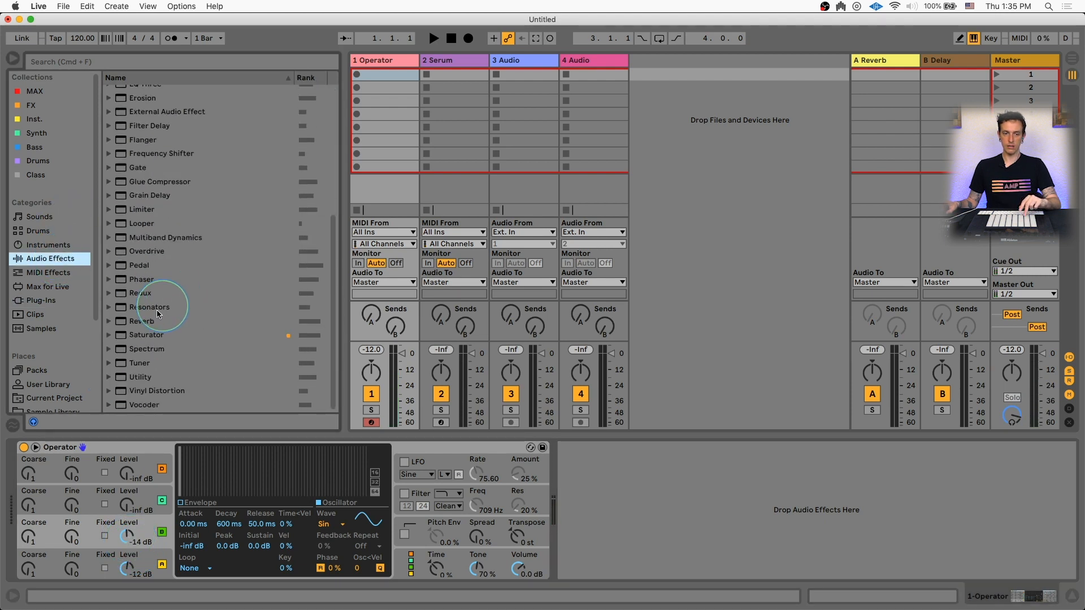
pyautogui.moveTo(201, 350); pyautogui.dragTo(616, 470)
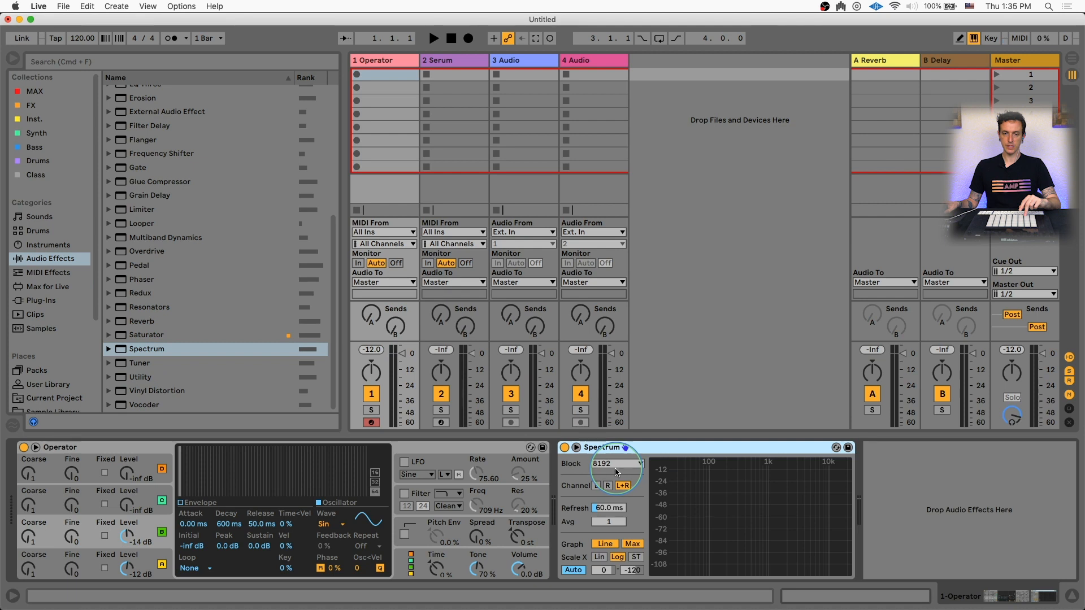
# Set the oscillator levels: C to -5.1 dB, B to -12 dB and A to -14 dB
pyautogui.doubleClick(127, 535)
pyautogui.moveTo(127, 537); pyautogui.dragTo(126, 545)
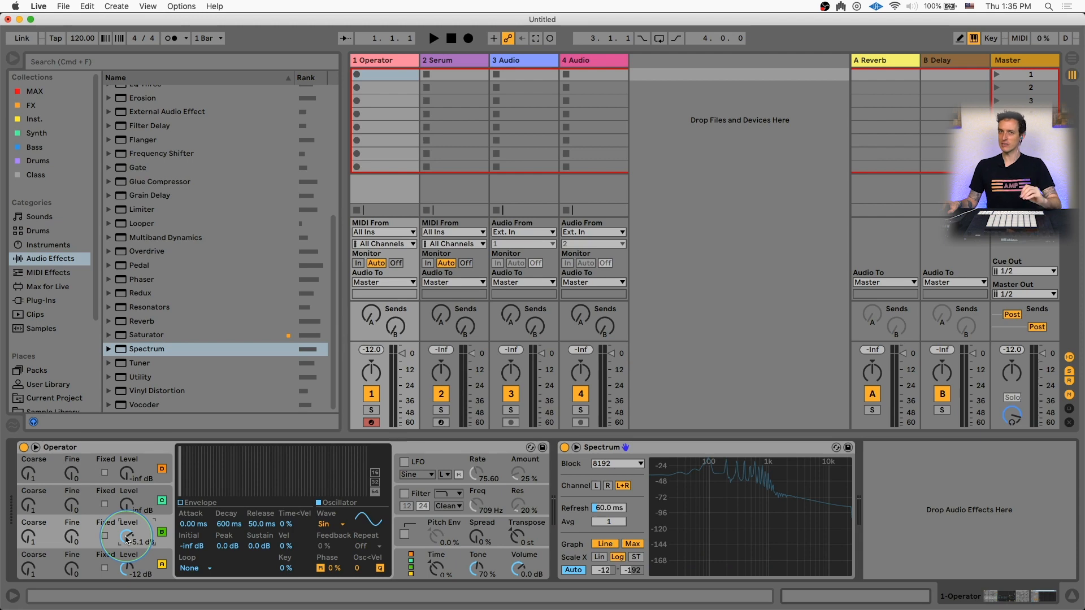
pyautogui.click(127, 508)
pyautogui.moveTo(128, 509)
pyautogui.mouseDown()
pyautogui.moveTo(128, 492)
pyautogui.moveTo(129, 502)
pyautogui.mouseUp()
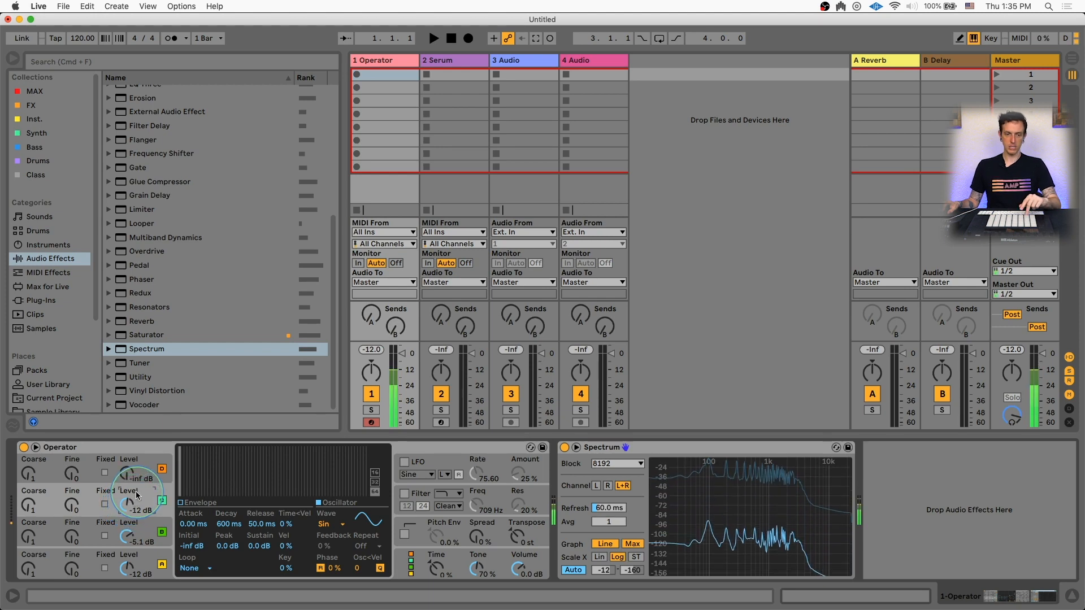
pyautogui.moveTo(130, 469)
pyautogui.mouseDown()
pyautogui.moveTo(130, 444)
pyautogui.moveTo(140, 484)
pyautogui.mouseUp()
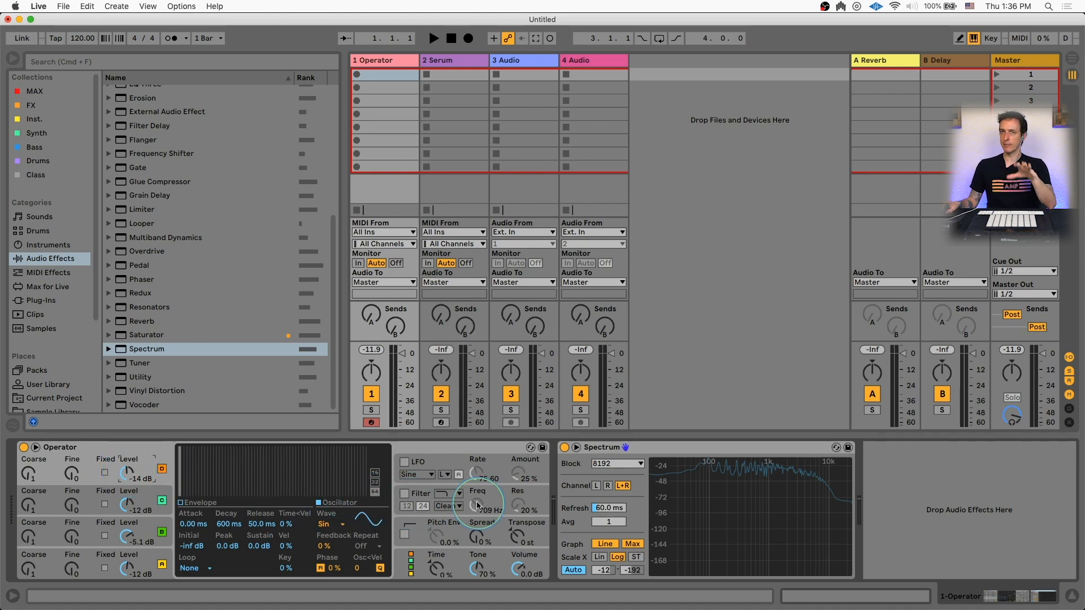
# Enable Operator's filter with a low-pass type and set its frequency to 100 Hz
pyautogui.click(415, 497)
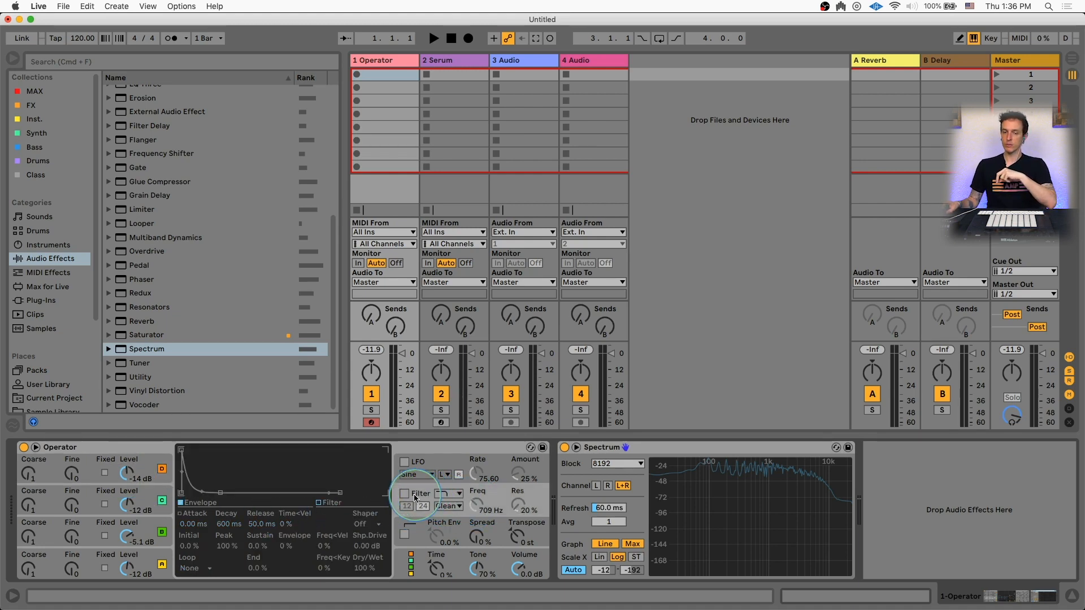
pyautogui.click(404, 493)
pyautogui.click(458, 494)
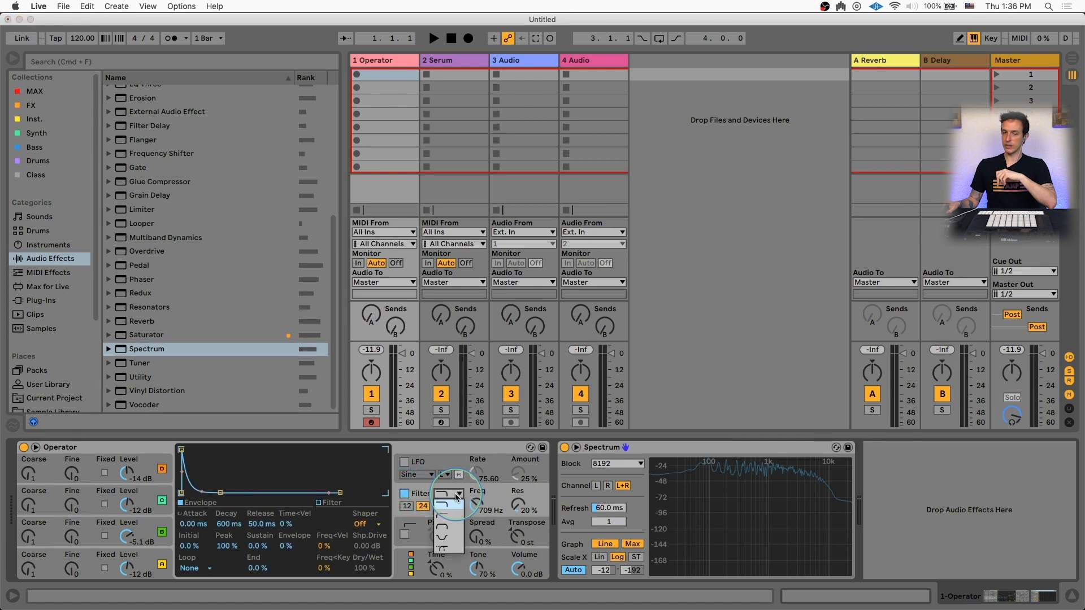
pyautogui.click(447, 501)
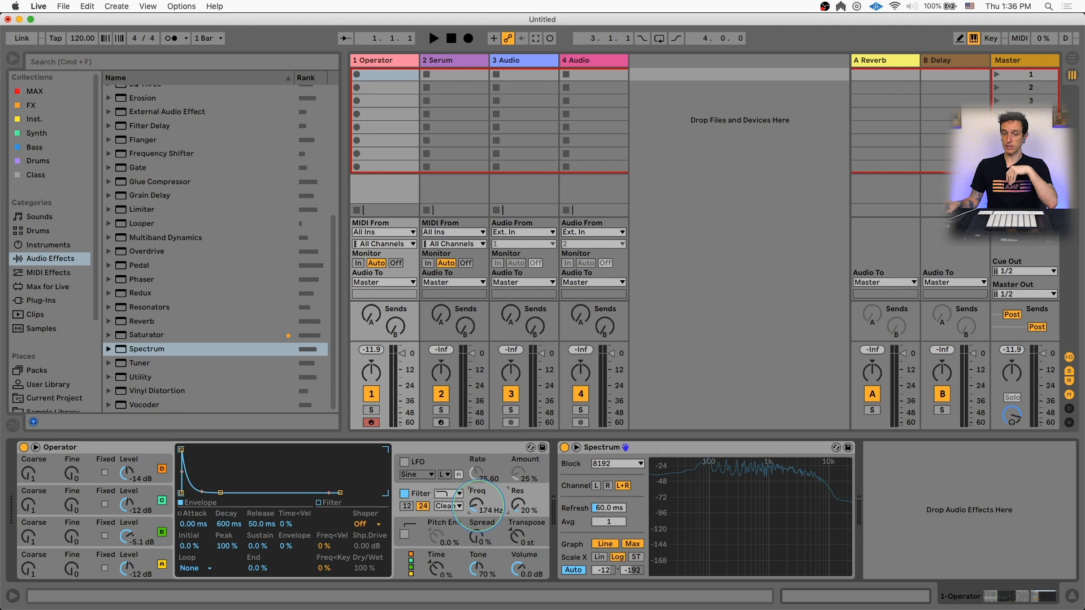
pyautogui.moveTo(478, 509); pyautogui.dragTo(478, 507)
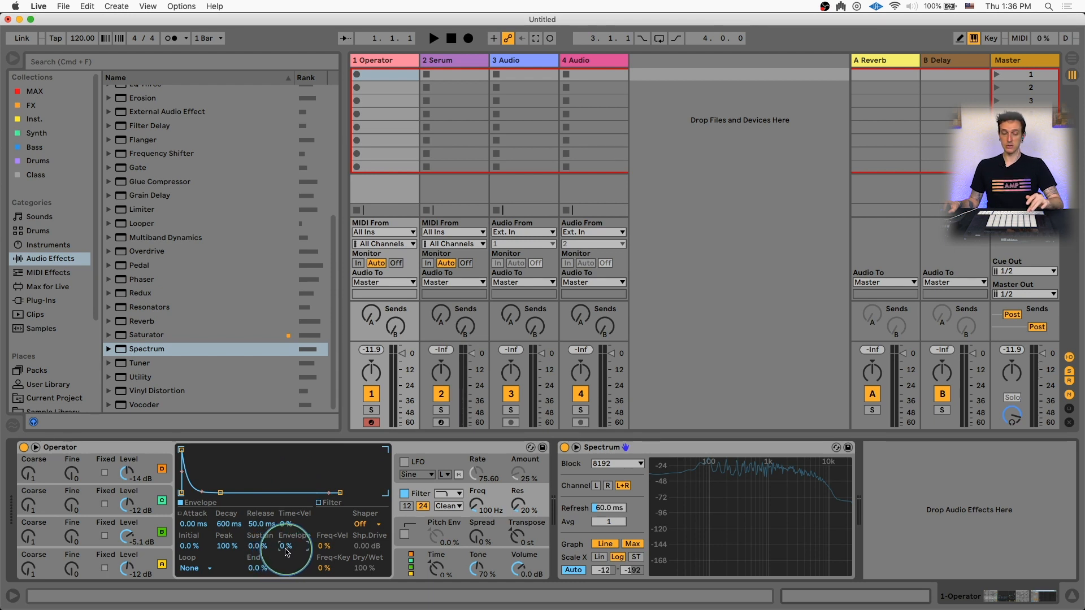
# Set the filter envelope amount to 78% and the filter envelope decay to 376 ms
pyautogui.moveTo(287, 549); pyautogui.dragTo(287, 552)
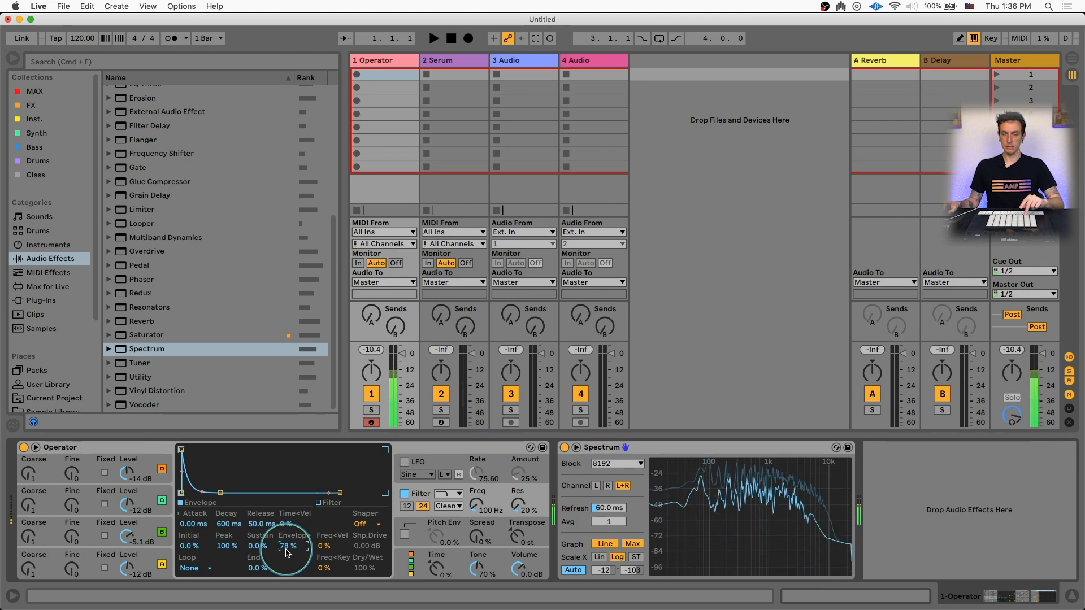
pyautogui.click(228, 530)
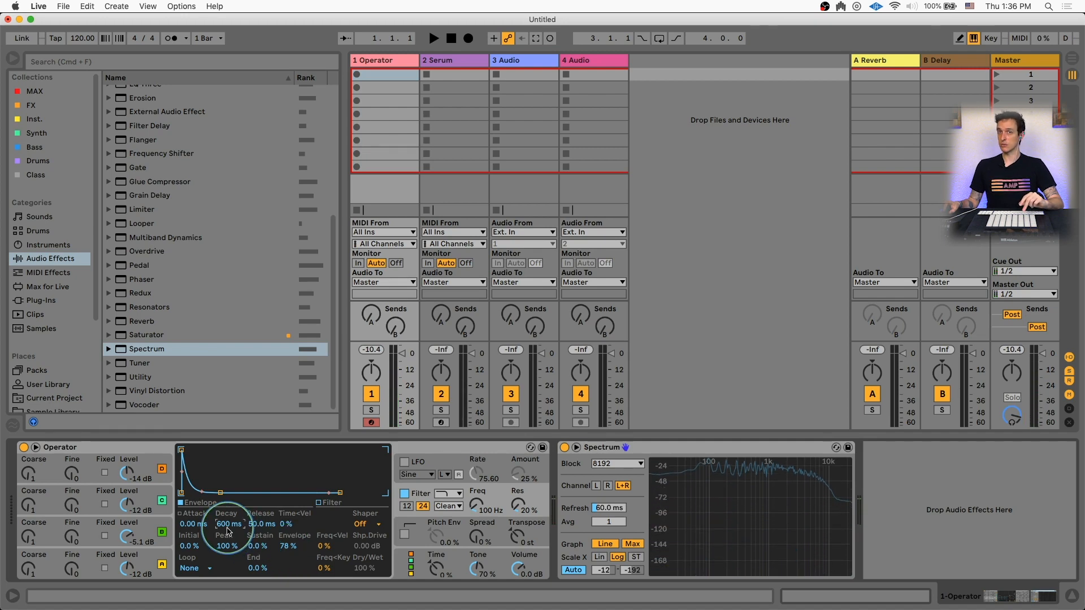
pyautogui.moveTo(228, 528); pyautogui.dragTo(228, 528)
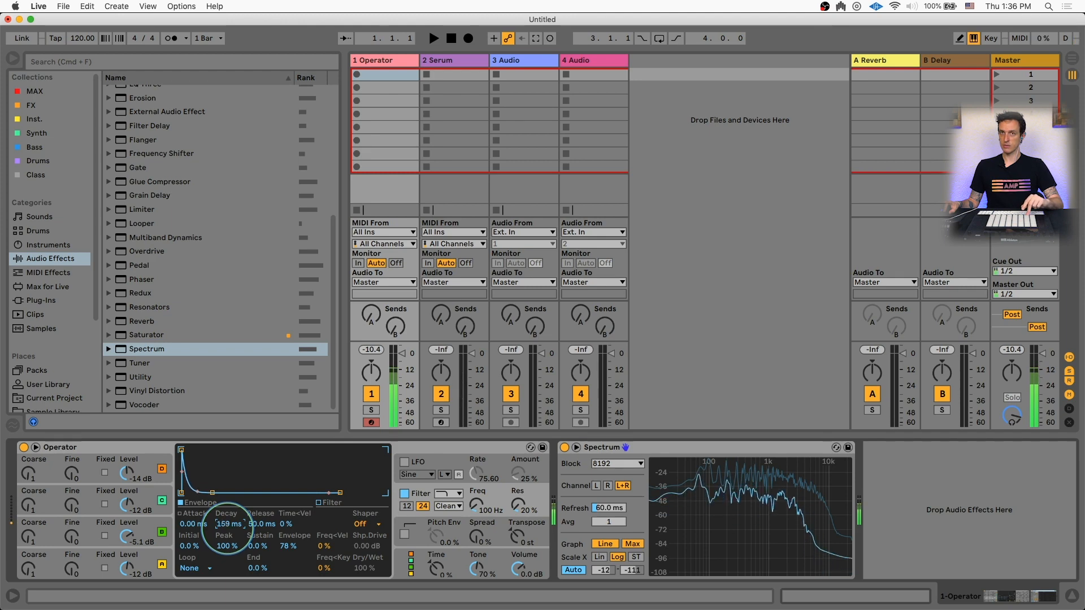
pyautogui.moveTo(227, 529); pyautogui.dragTo(228, 528)
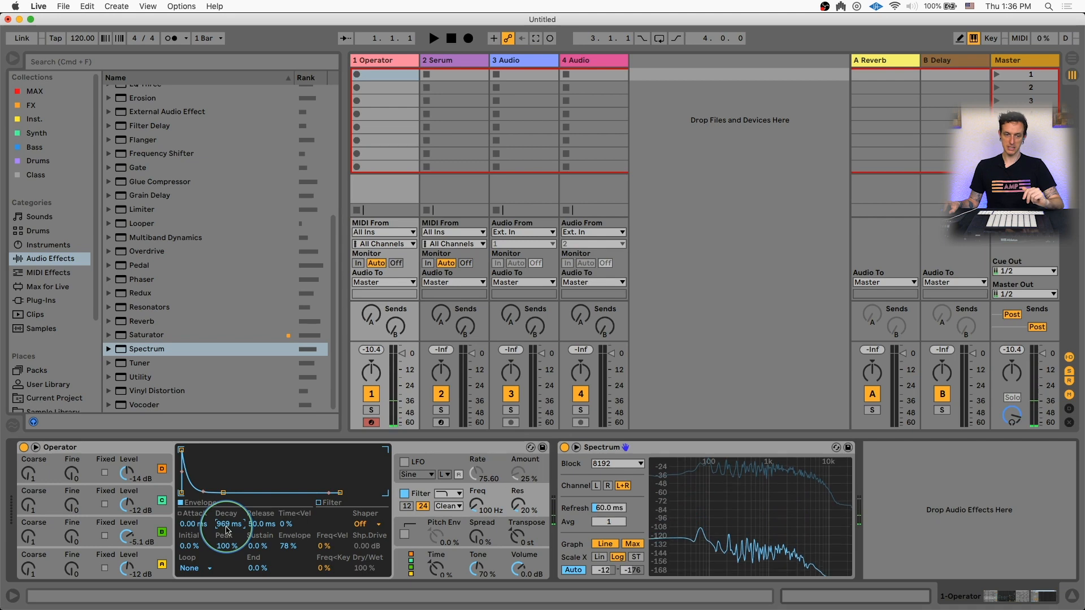
pyautogui.moveTo(226, 528); pyautogui.dragTo(238, 518)
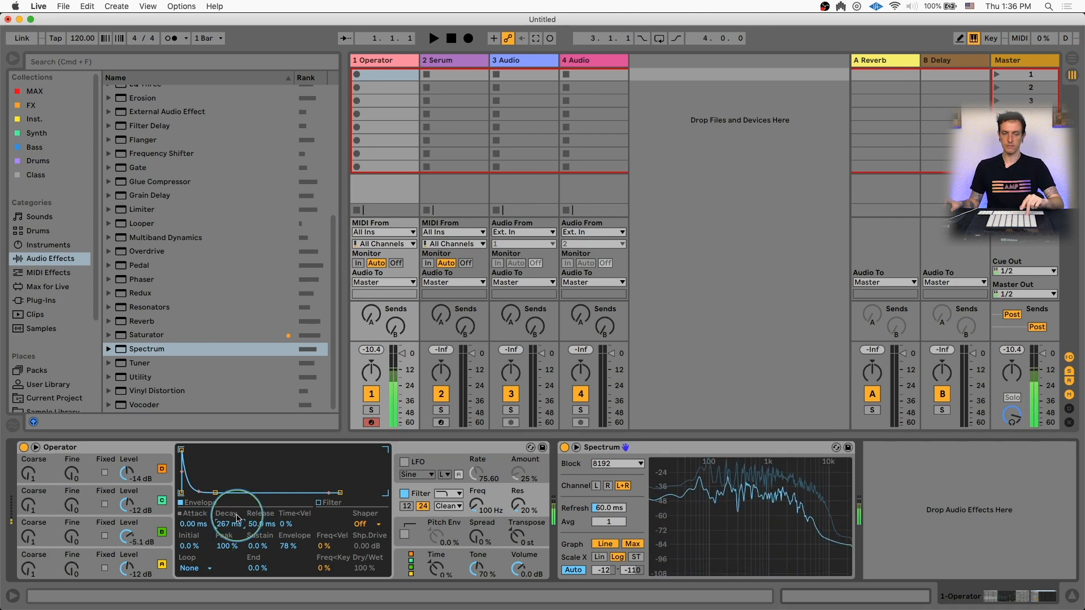
pyautogui.moveTo(237, 517); pyautogui.dragTo(224, 523)
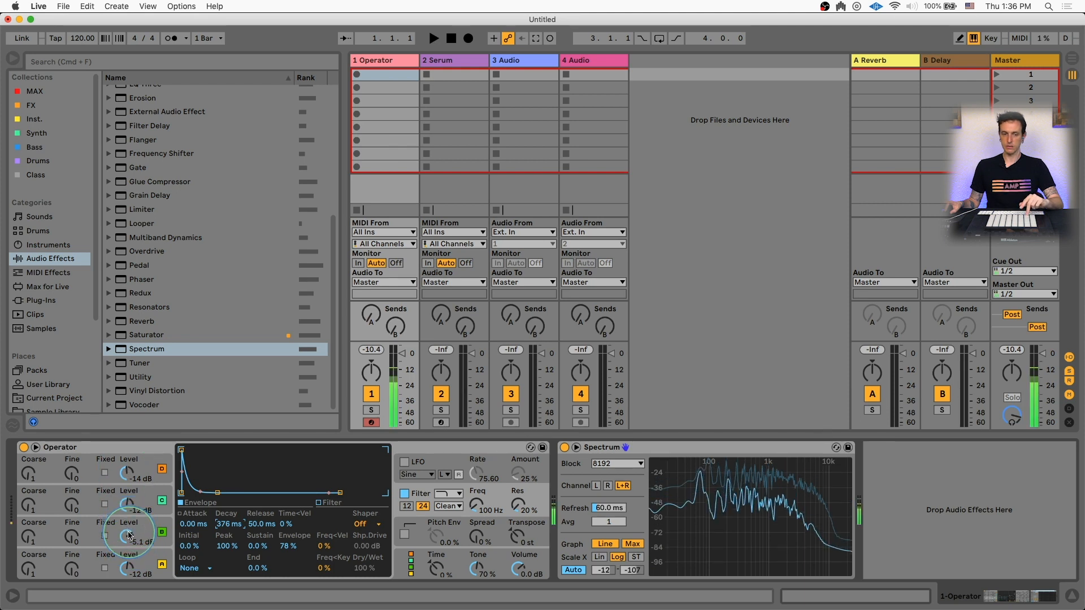
# Rebalance the oscillator levels, setting B to -6.3 dB and C to -15 dB
pyautogui.moveTo(128, 531); pyautogui.dragTo(127, 533)
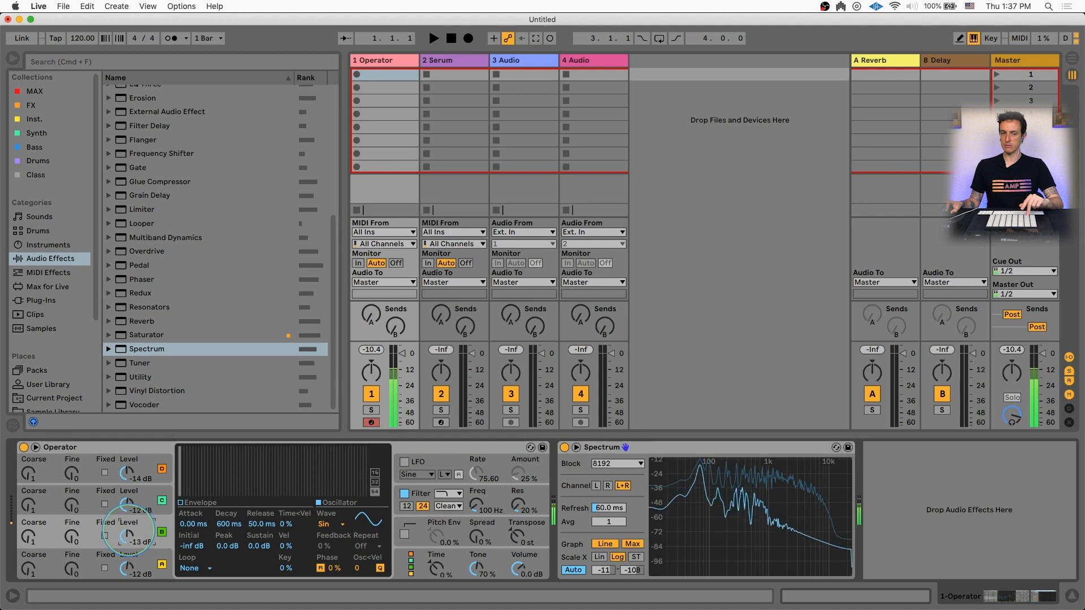
pyautogui.moveTo(128, 531); pyautogui.dragTo(124, 497)
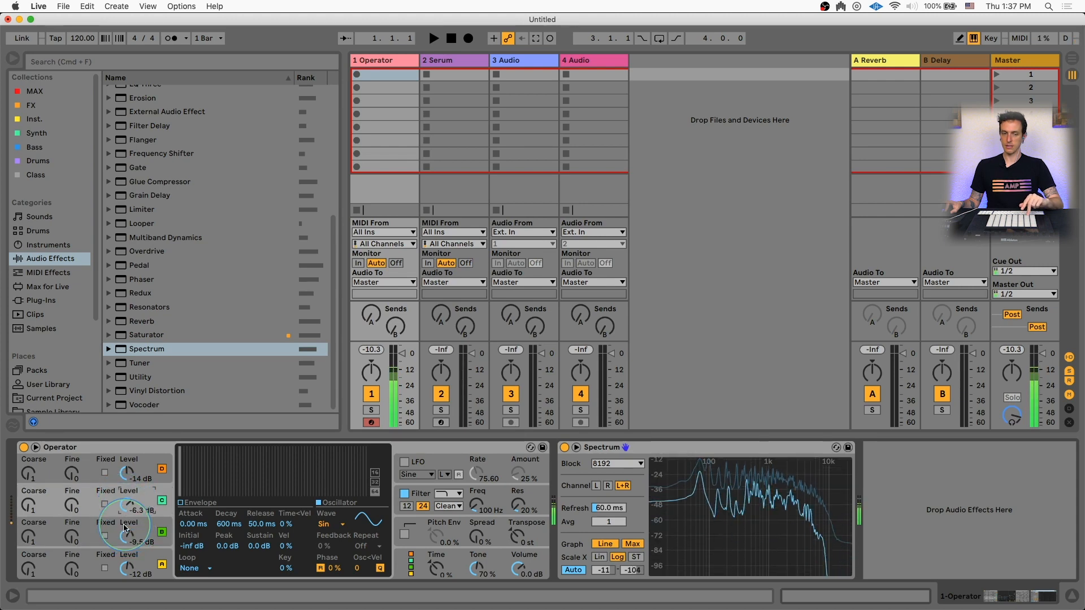
pyautogui.moveTo(128, 529); pyautogui.dragTo(127, 538)
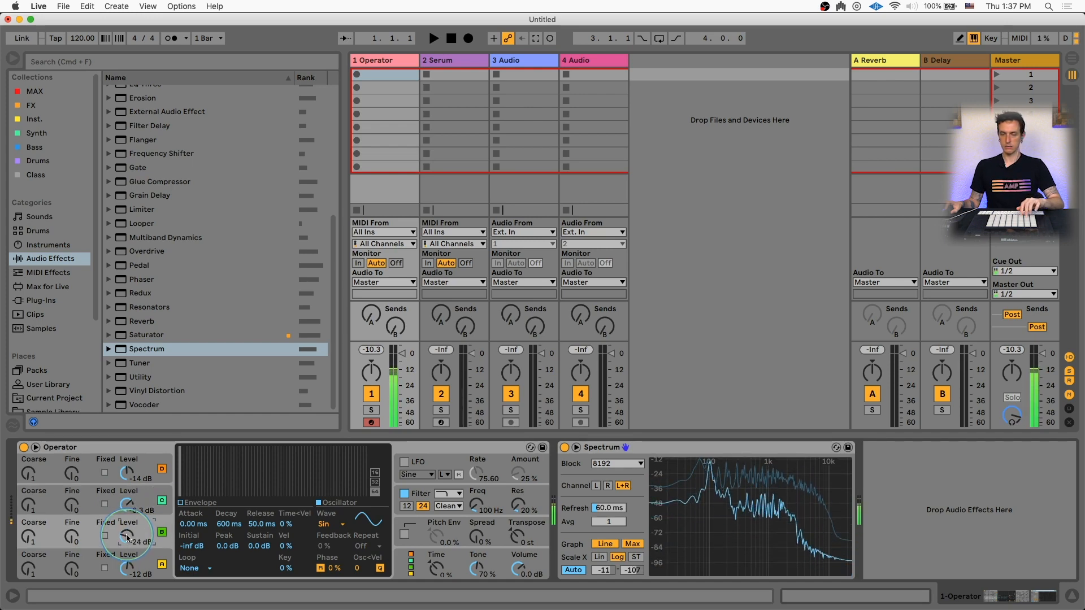
pyautogui.moveTo(127, 539); pyautogui.dragTo(128, 532)
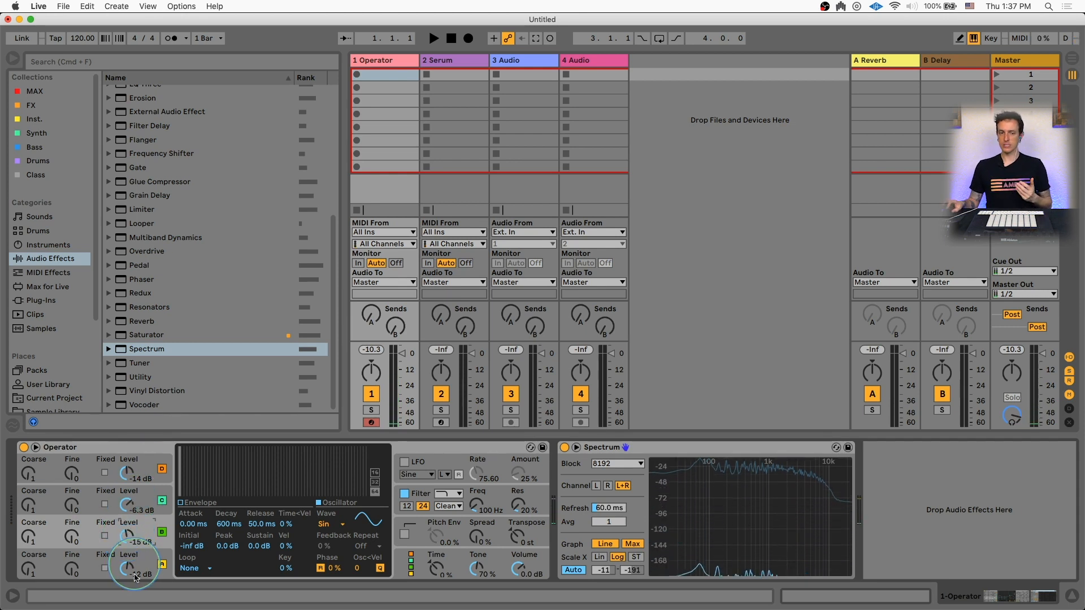
# Review the filter envelope settings and switch Operator's filter off
pyautogui.click(446, 500)
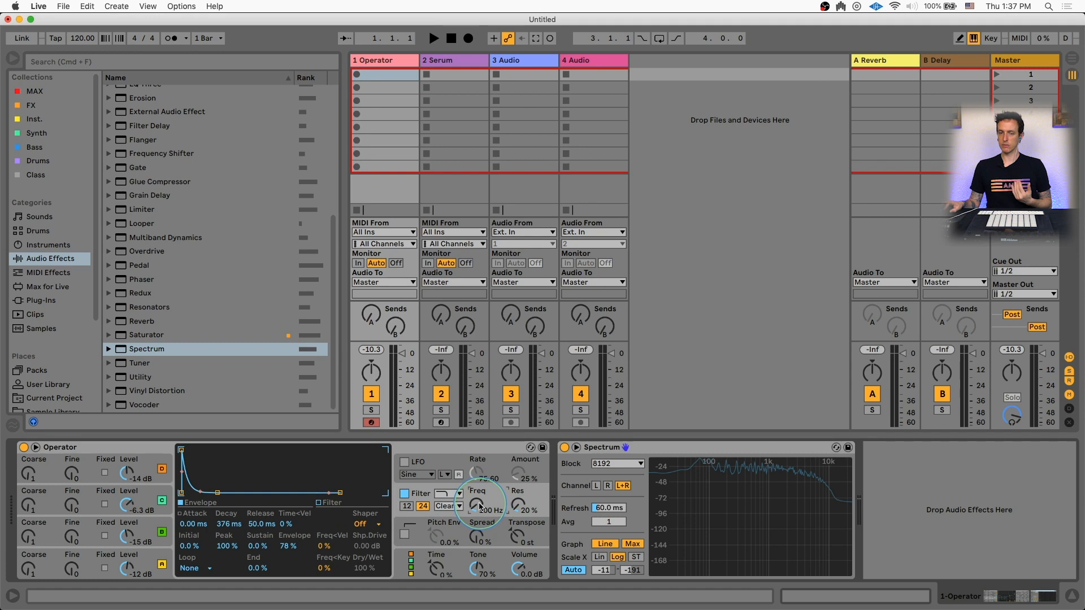
pyautogui.click(229, 524)
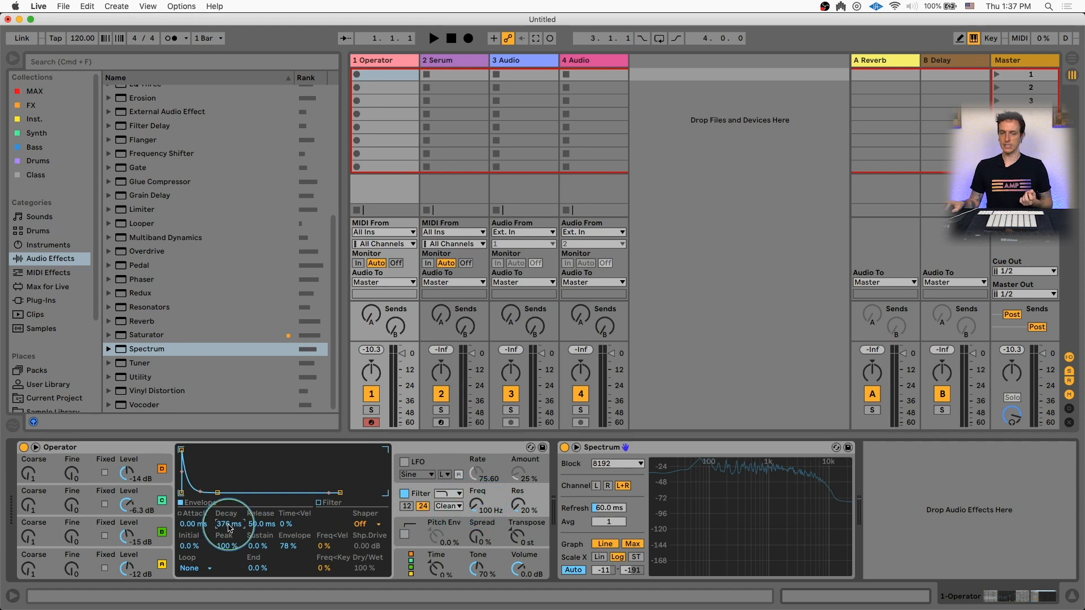
pyautogui.click(289, 546)
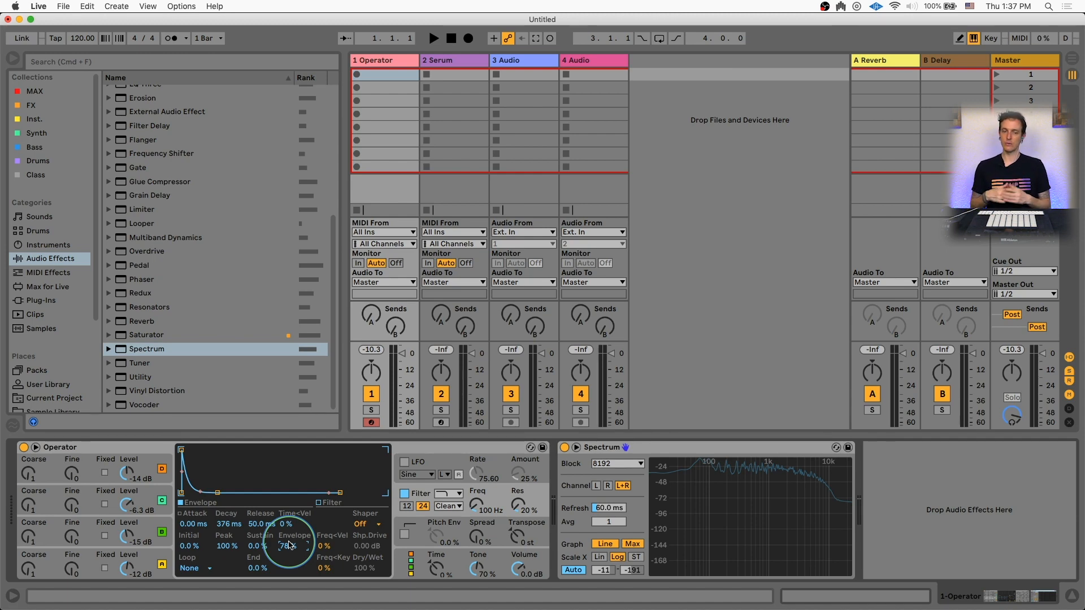
pyautogui.click(28, 505)
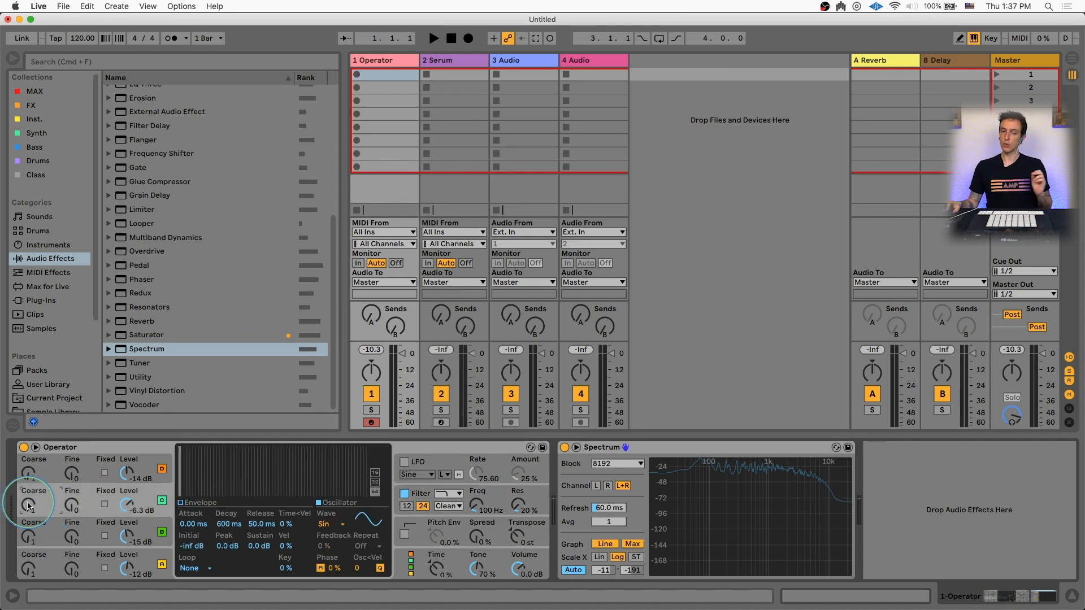
pyautogui.click(404, 493)
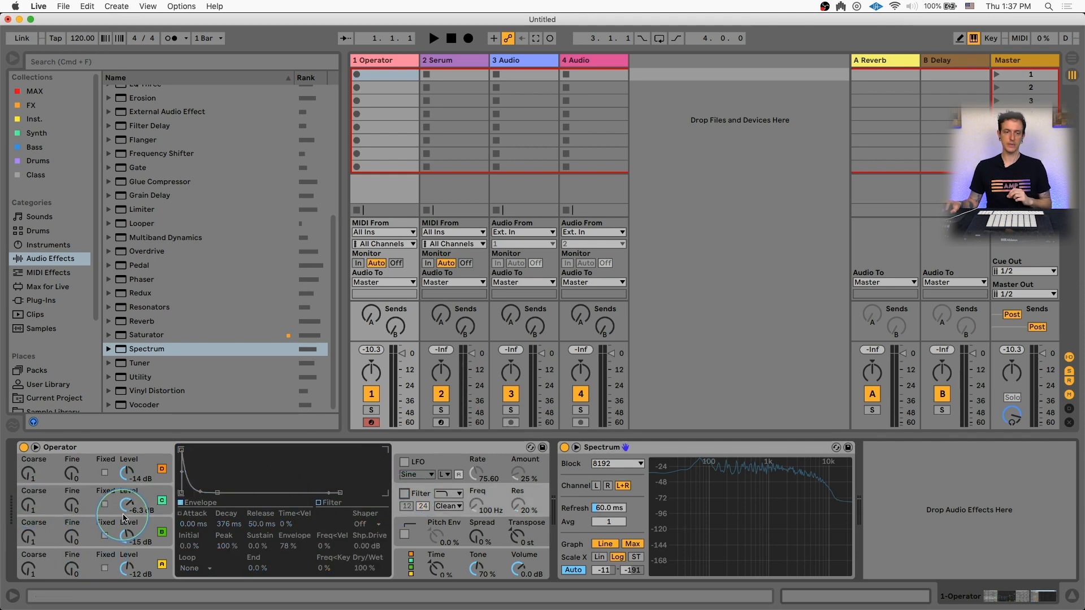
# Silence oscillators A and B by setting their levels to -inf dB
pyautogui.moveTo(127, 503); pyautogui.dragTo(127, 507)
pyautogui.doubleClick(125, 470)
pyautogui.click(136, 536)
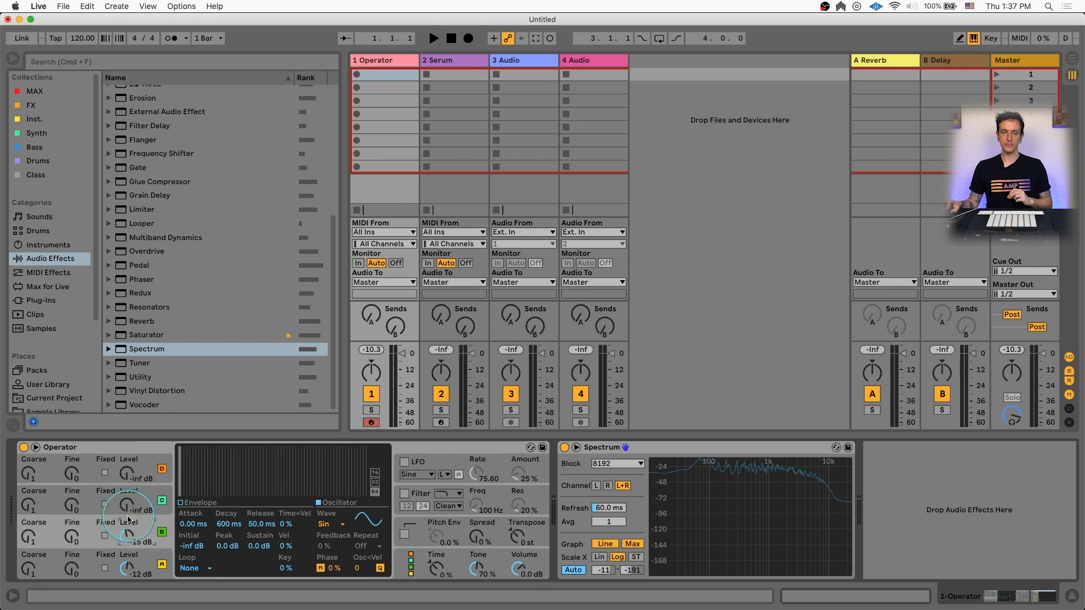
pyautogui.click(137, 571)
pyautogui.click(44, 538)
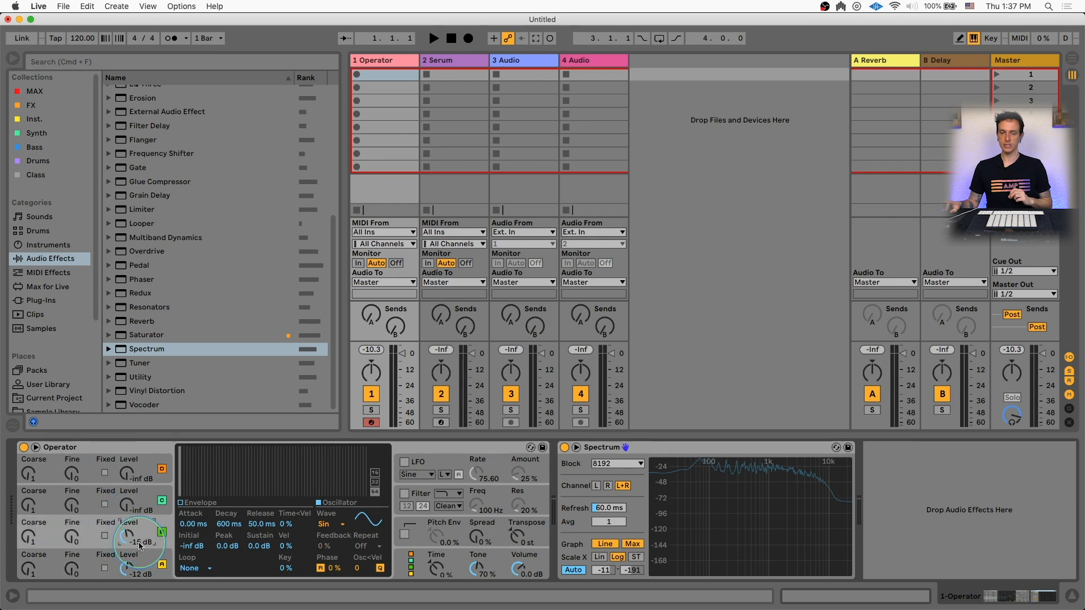
# Set oscillator C's level to -13 dB and its coarse tuning to 13
pyautogui.click(29, 542)
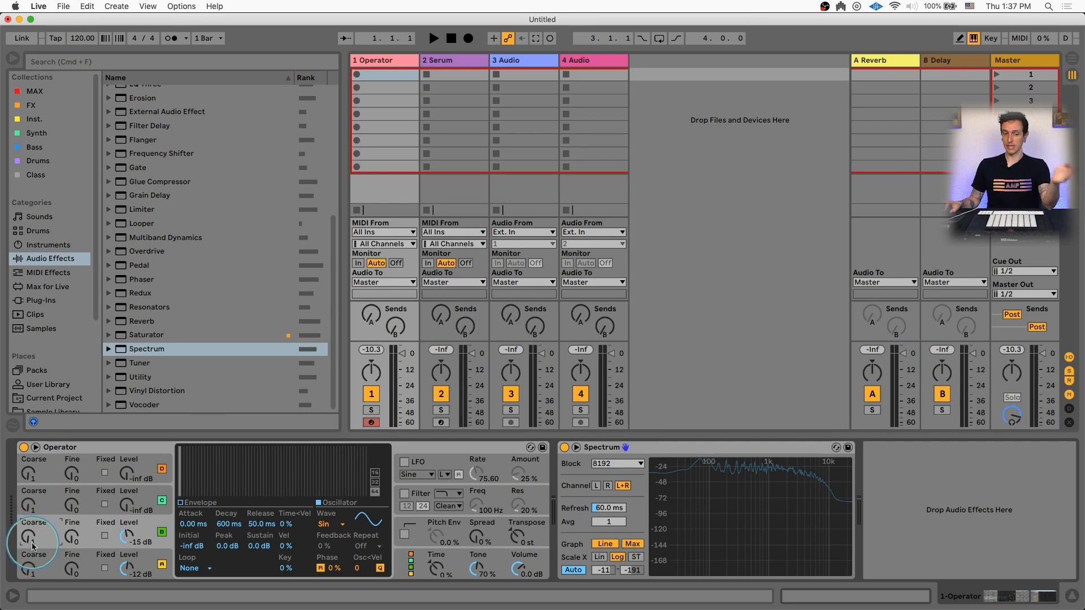
pyautogui.moveTo(33, 545); pyautogui.dragTo(63, 552)
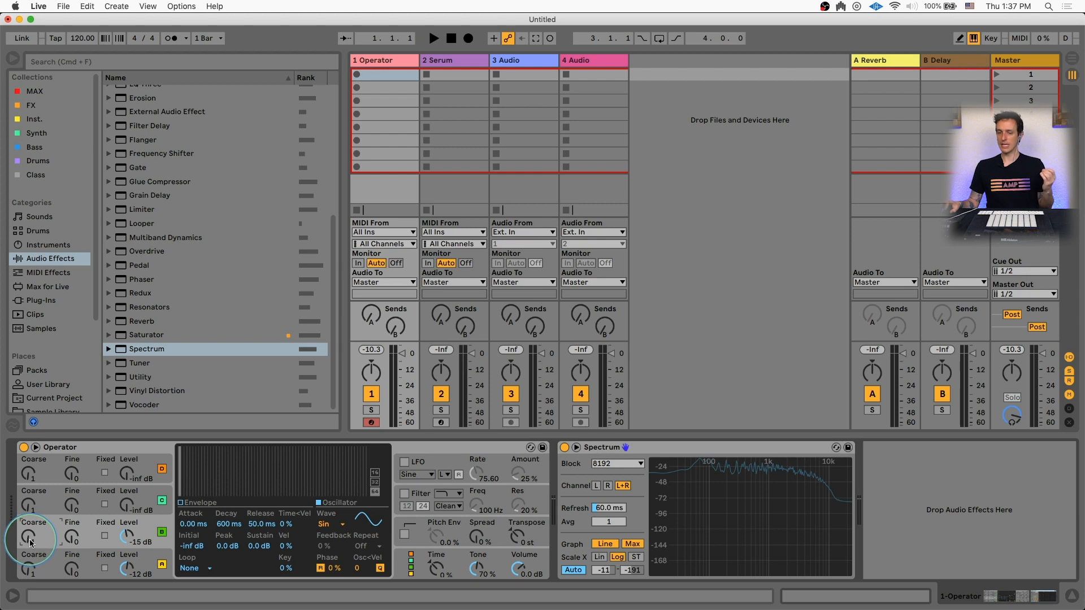
pyautogui.moveTo(126, 538); pyautogui.dragTo(126, 534)
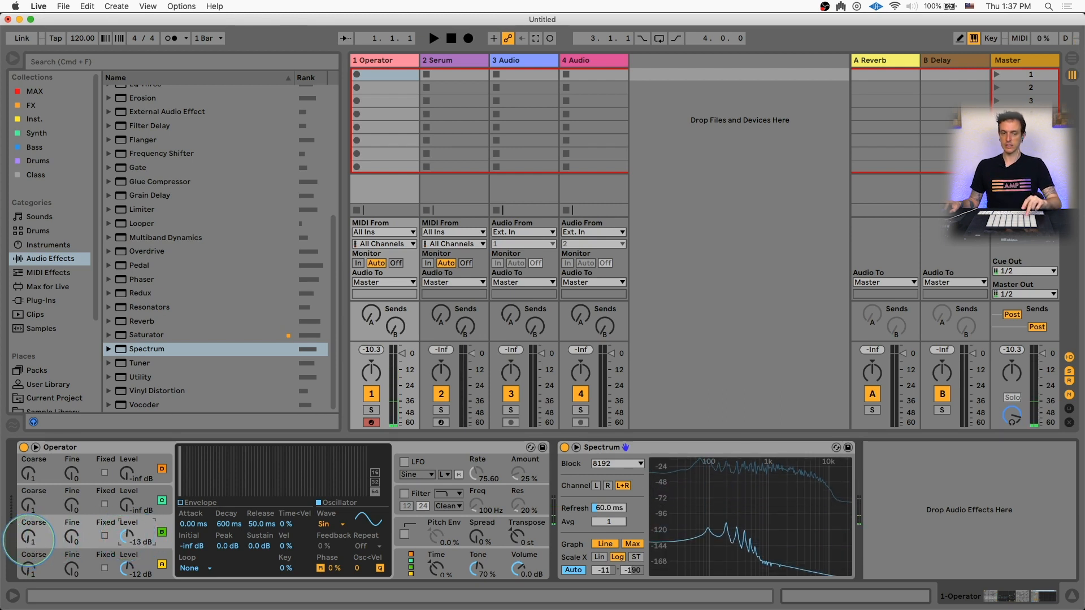
pyautogui.moveTo(28, 540); pyautogui.dragTo(28, 513)
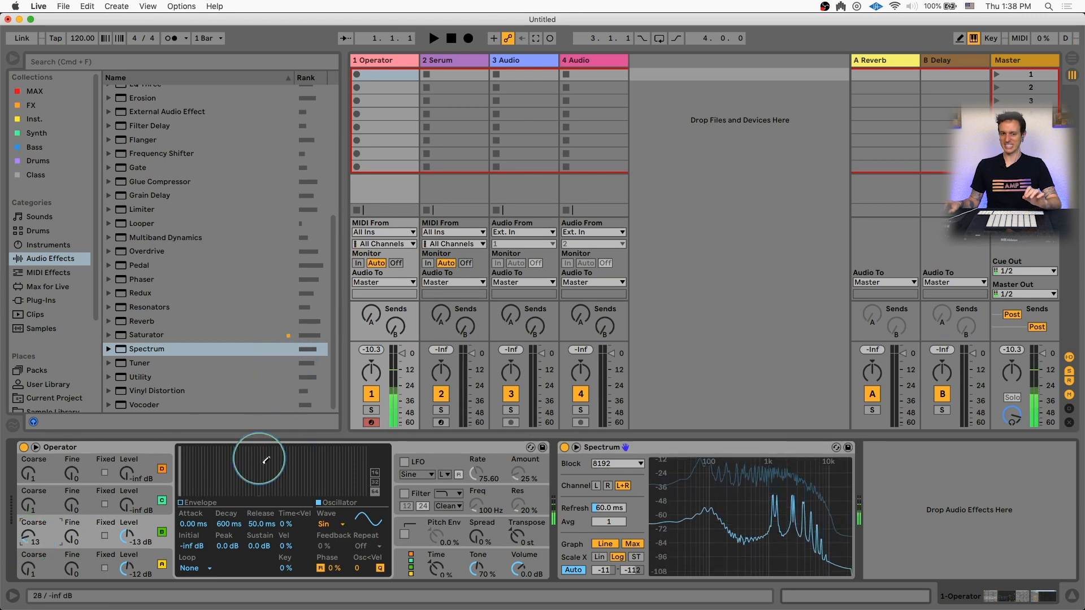
# Re-enable the filter and set oscillator B's level to -14 dB and coarse tuning to 23
pyautogui.click(404, 495)
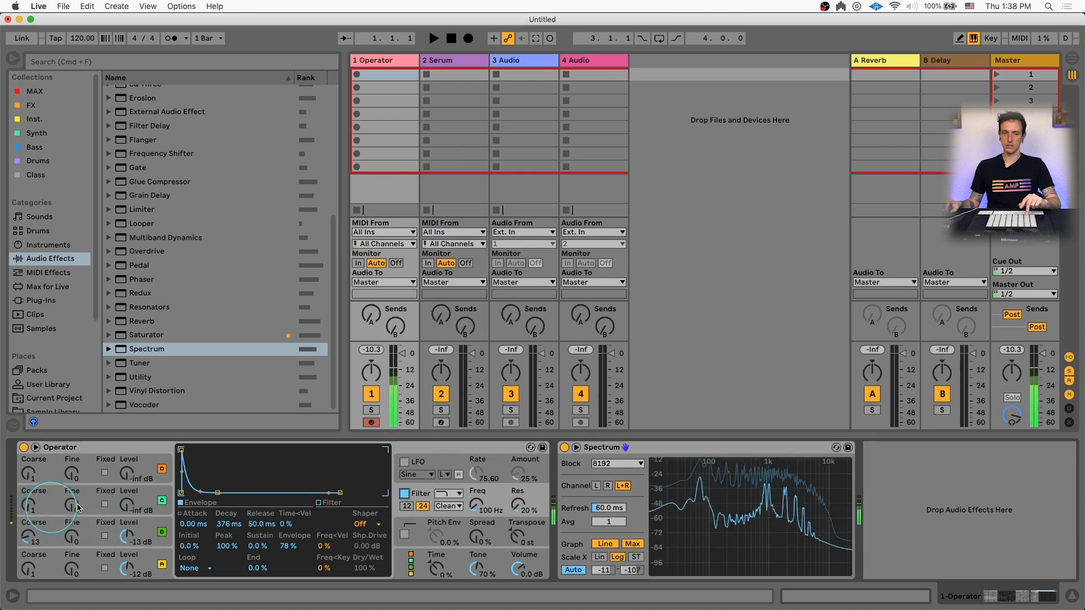
pyautogui.moveTo(122, 515); pyautogui.dragTo(125, 507)
pyautogui.moveTo(28, 505); pyautogui.dragTo(28, 495)
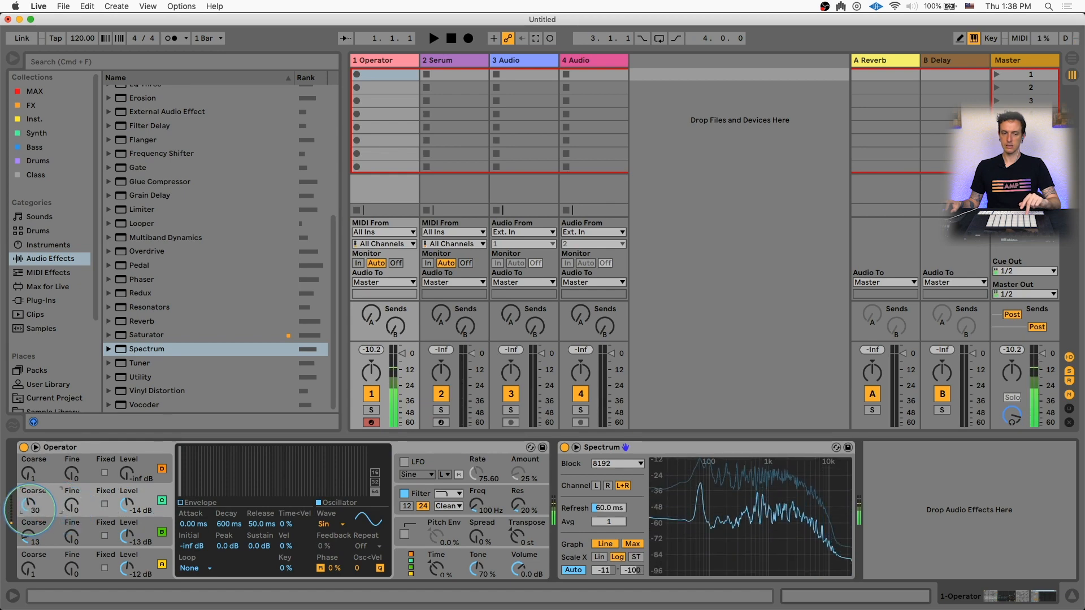
# Select the 24 dB filter slope and set the filter envelope amount to 74%
pyautogui.click(421, 495)
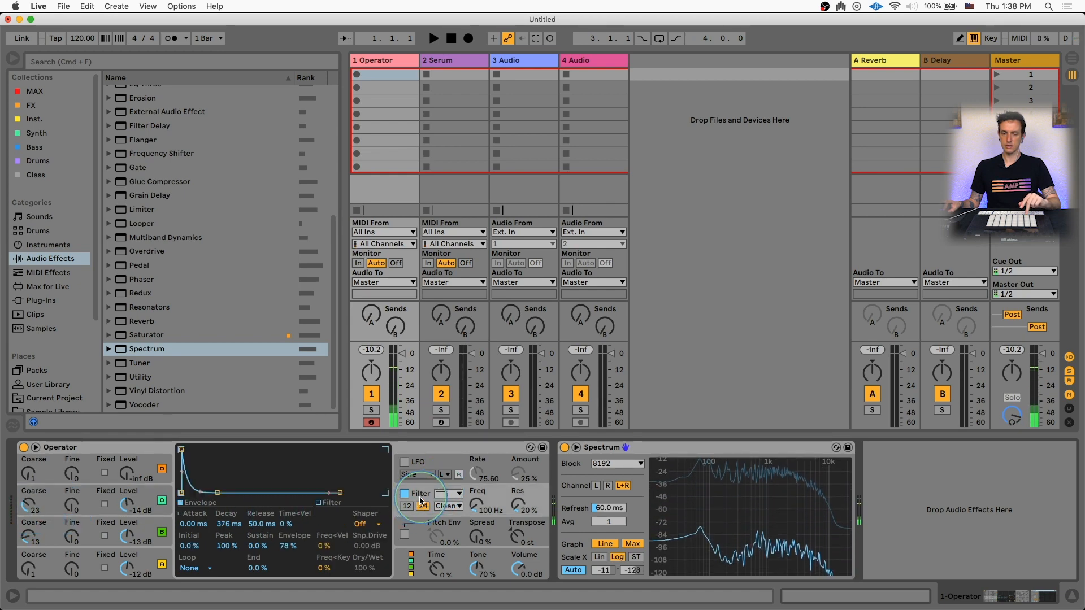
pyautogui.moveTo(288, 546); pyautogui.dragTo(288, 544)
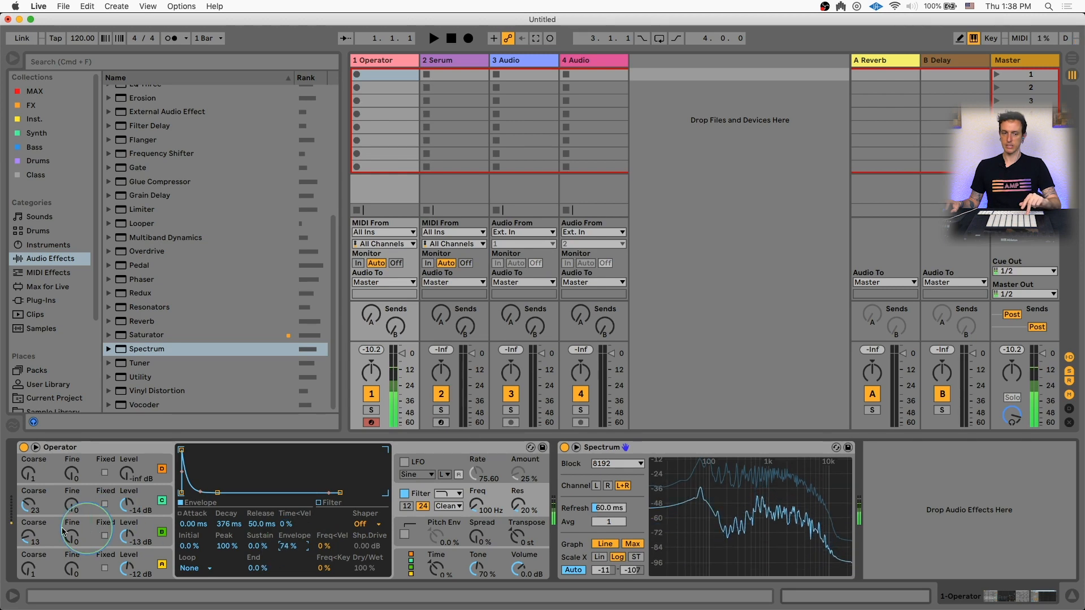
# Set oscillator C's coarse tuning to 30
pyautogui.click(31, 540)
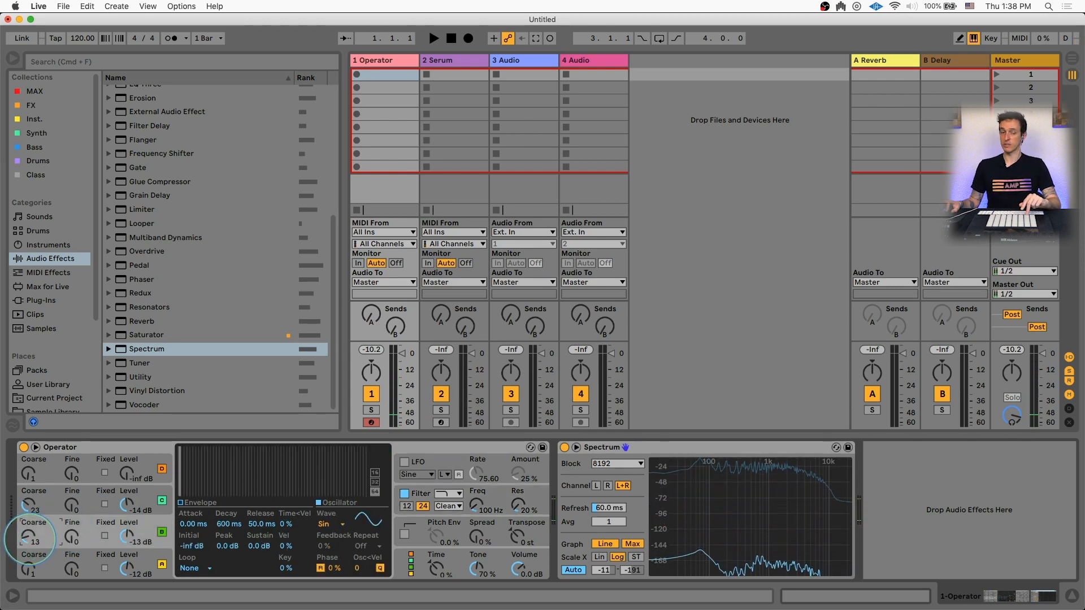
pyautogui.moveTo(29, 538); pyautogui.dragTo(29, 531)
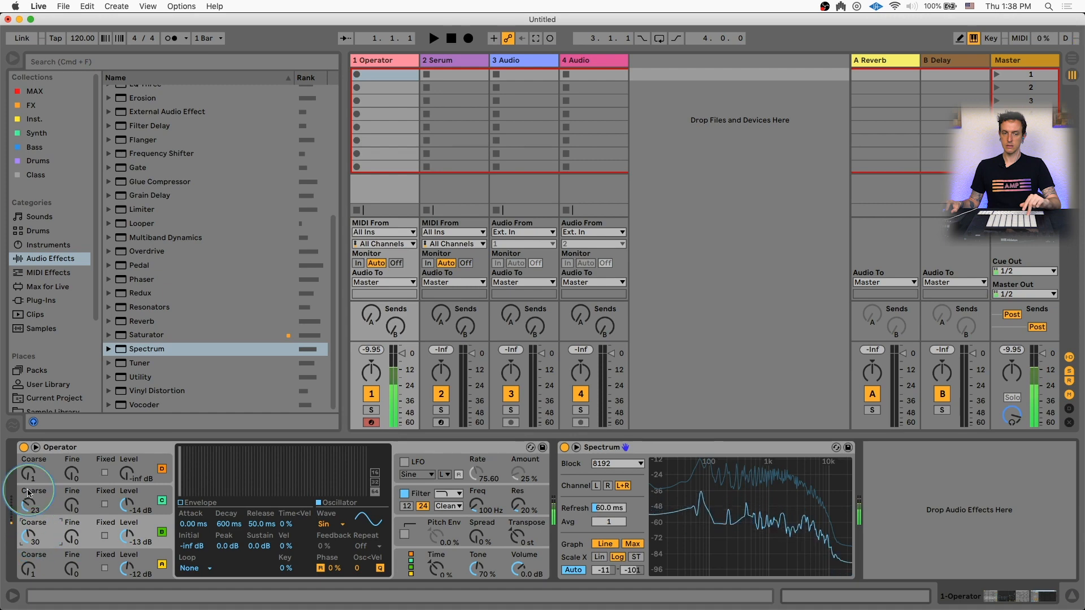
# Set oscillator A's level to -14 dB and oscillator B's coarse tuning to 22 with level -7.5 dB
pyautogui.click(127, 472)
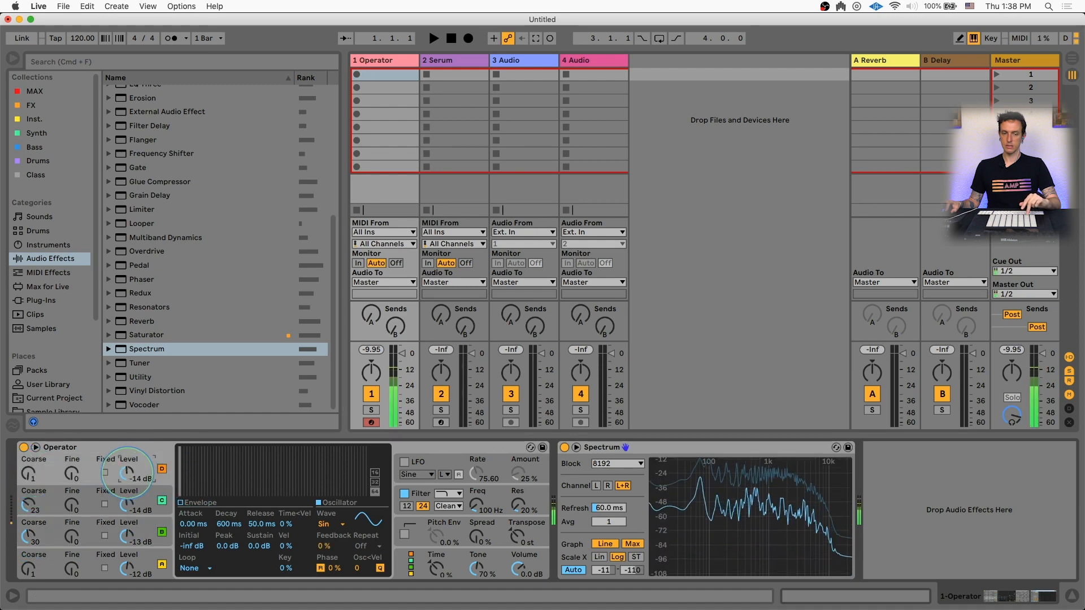
pyautogui.moveTo(30, 507); pyautogui.dragTo(30, 492)
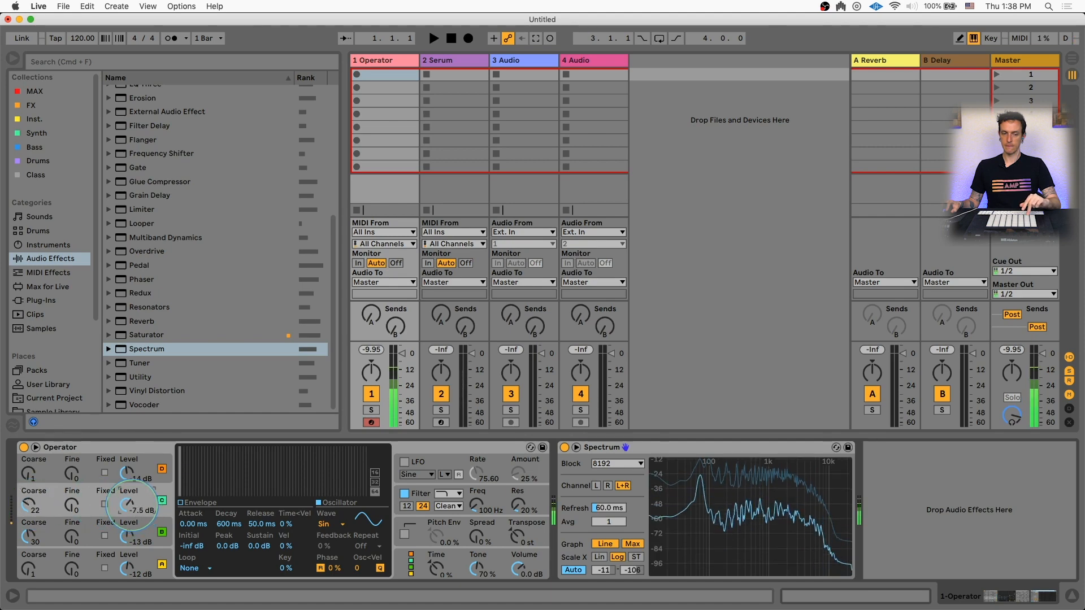
# Lengthen the filter envelope's decay to 1.25 s
pyautogui.click(468, 495)
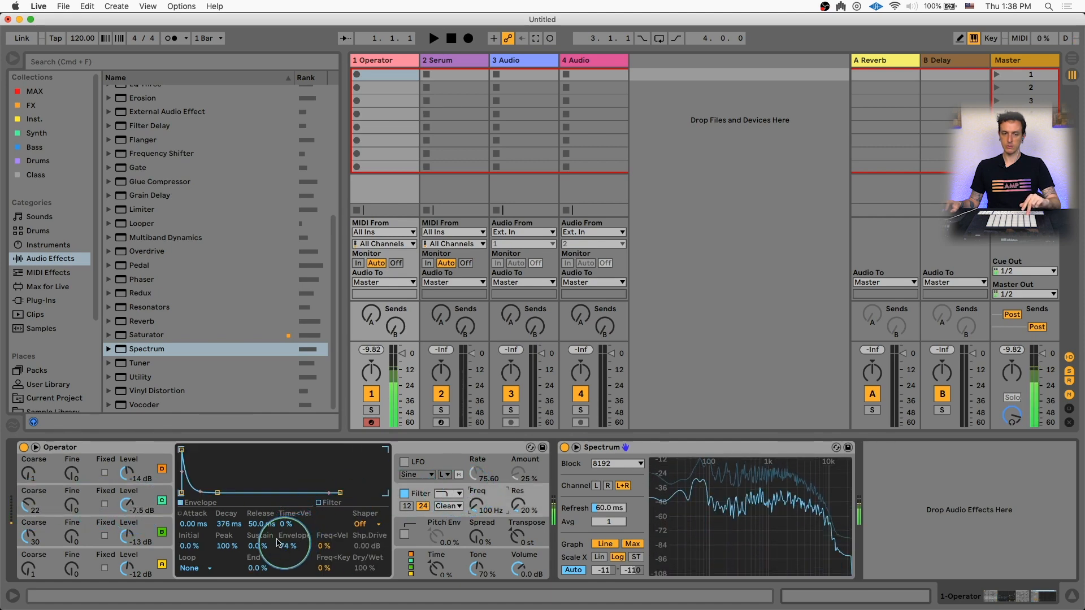
pyautogui.moveTo(229, 524); pyautogui.dragTo(228, 520)
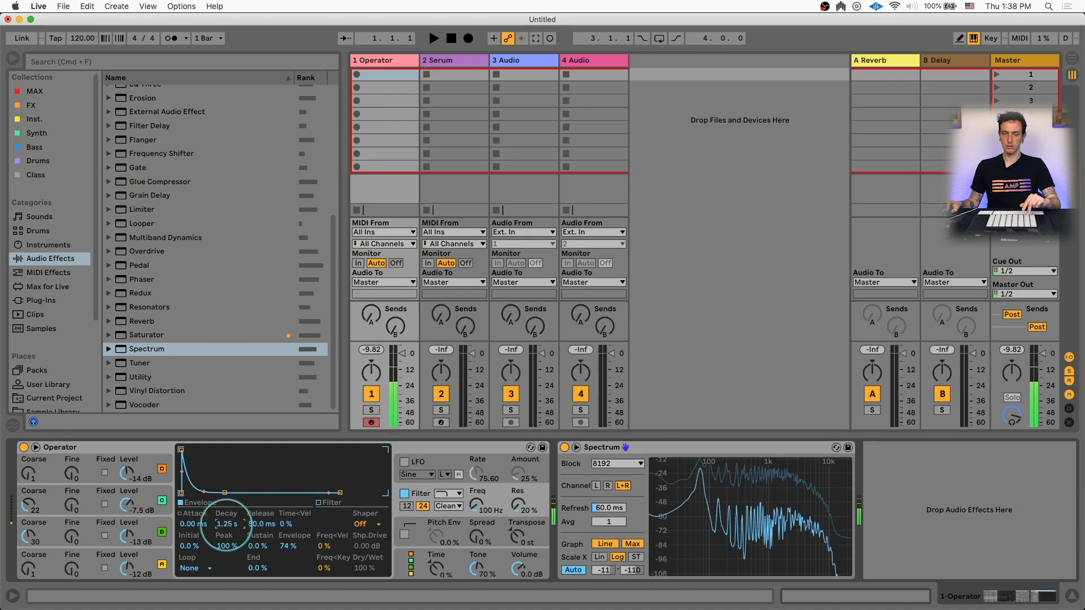
# Retune oscillator B to coarse 16 at -24 dB and oscillator C to coarse 13 at -16 dB
pyautogui.click(35, 504)
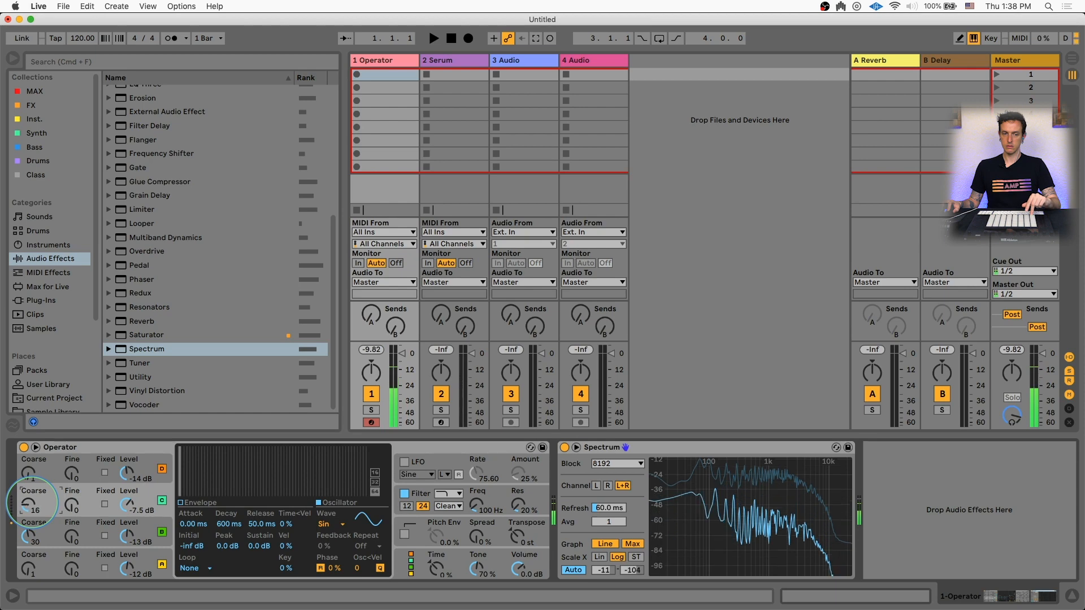
pyautogui.click(27, 534)
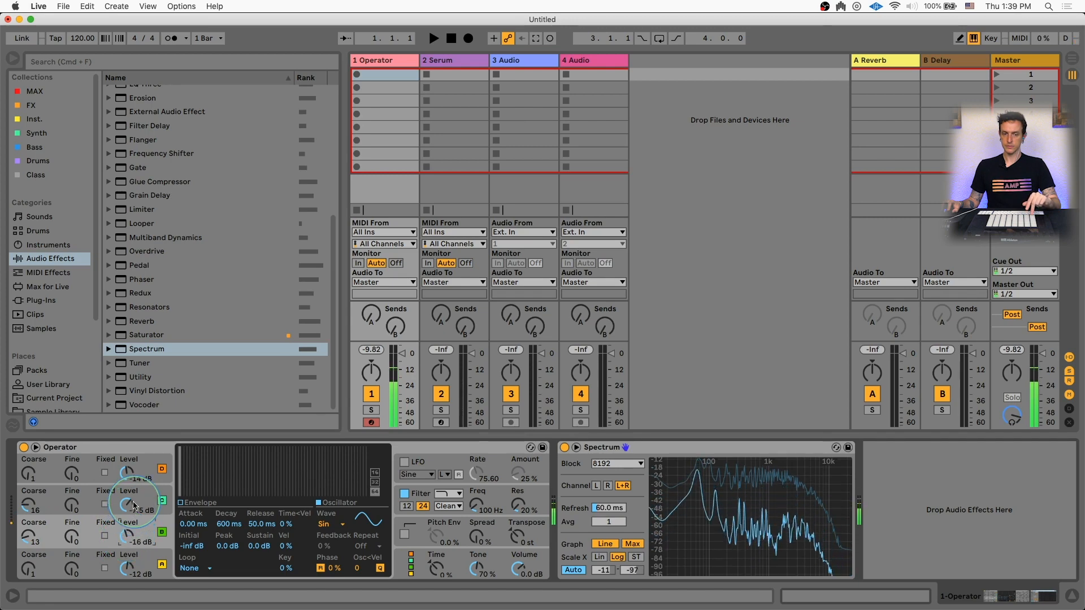
pyautogui.moveTo(134, 505); pyautogui.dragTo(130, 500)
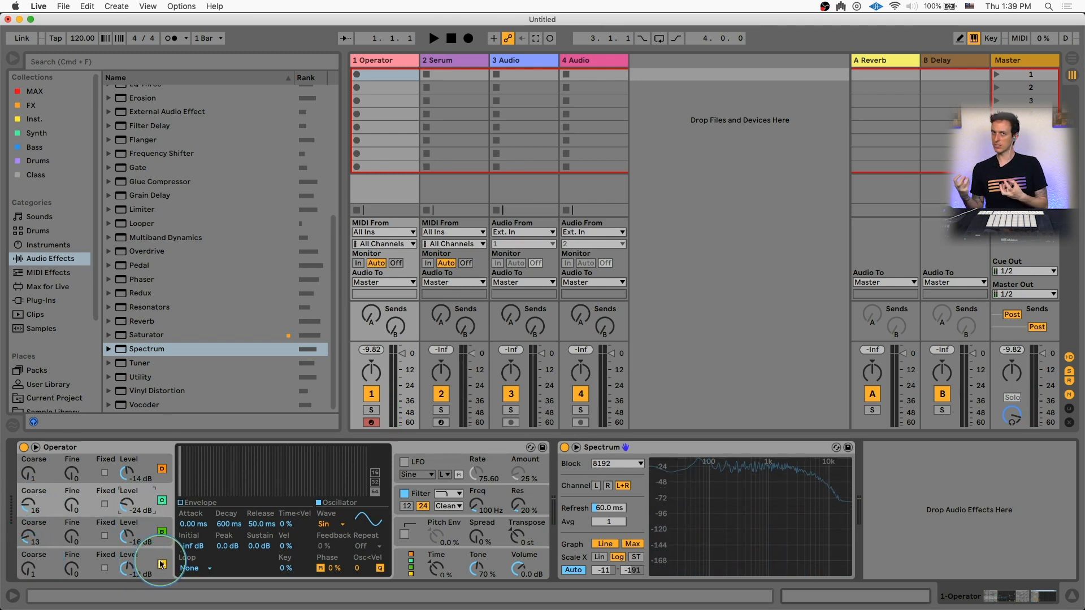
# Set the filter frequency to 63.7 Hz and shorten the filter envelope decay to 889 ms
pyautogui.click(491, 499)
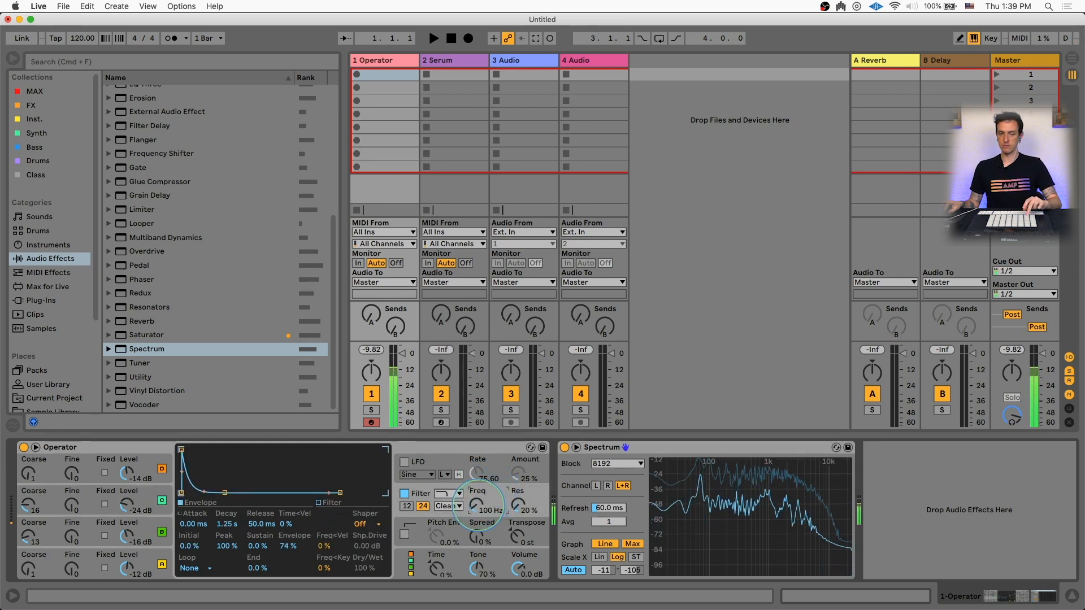
pyautogui.moveTo(229, 521); pyautogui.dragTo(229, 528)
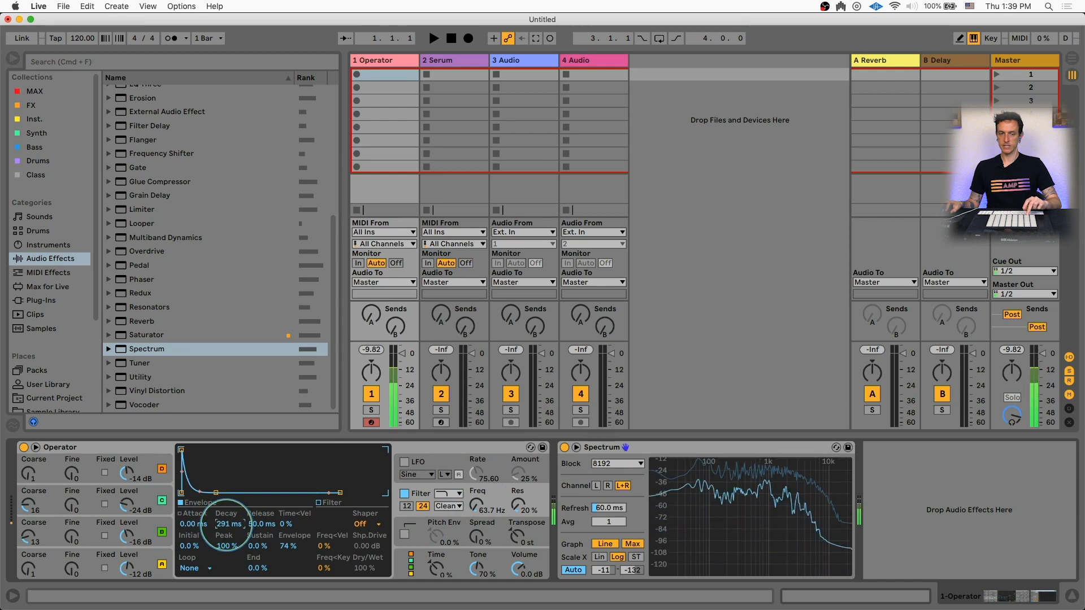
# Set oscillator B's coarse tuning to 27 and its level to -6.0 dB
pyautogui.click(33, 507)
pyautogui.moveTo(32, 507); pyautogui.dragTo(32, 489)
pyautogui.moveTo(127, 503); pyautogui.dragTo(127, 496)
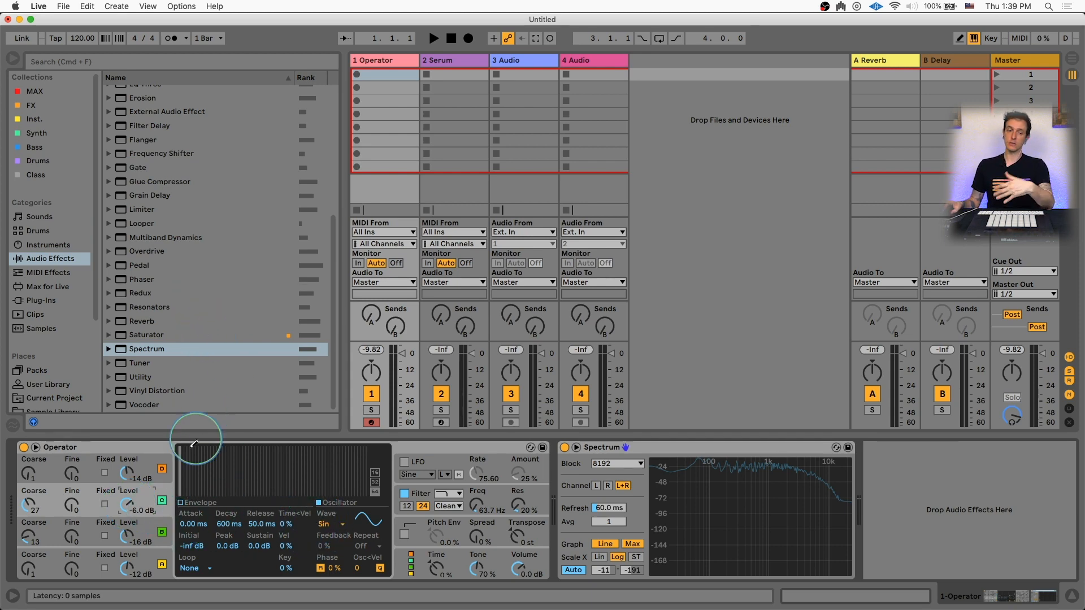
# Add a Saturator effect to the Operator track and adjust its Dry/Wet amount
pyautogui.doubleClick(147, 335)
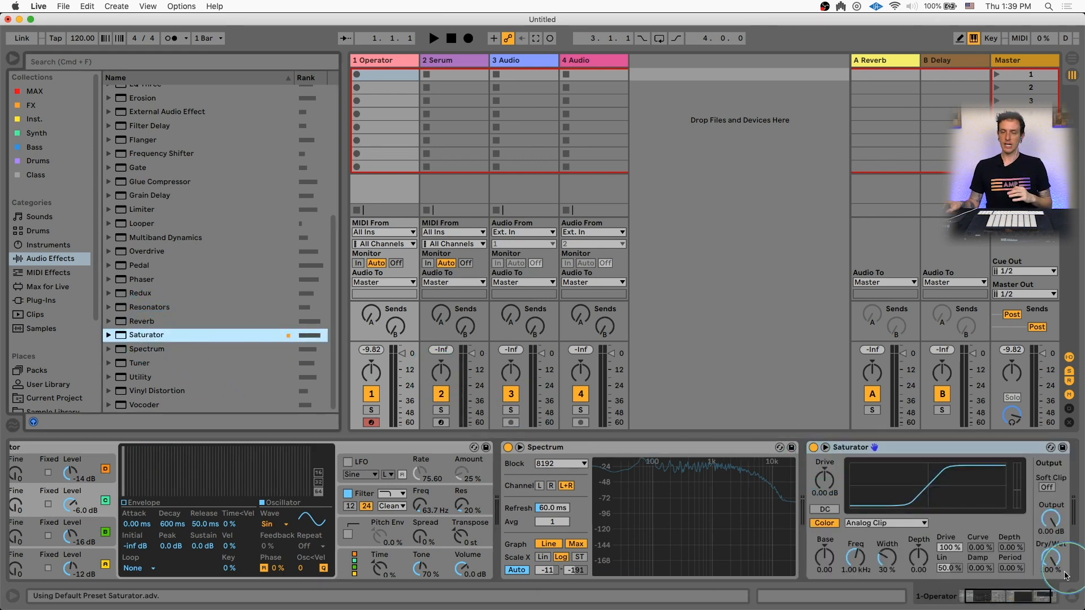
pyautogui.moveTo(1024, 594); pyautogui.dragTo(1014, 599)
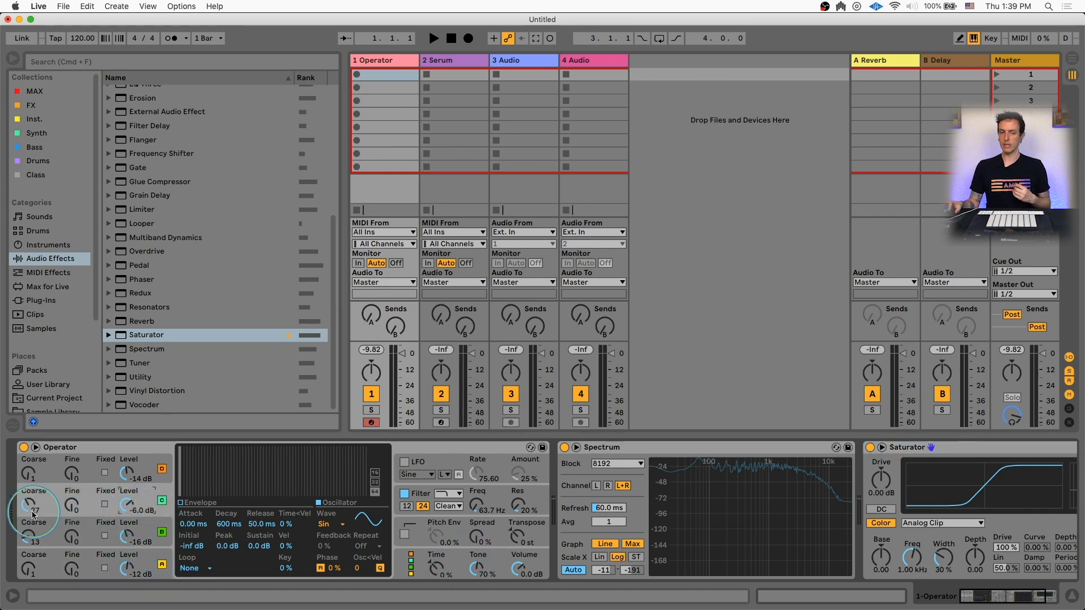
# Set oscillator C's coarse tuning to 18
pyautogui.click(421, 500)
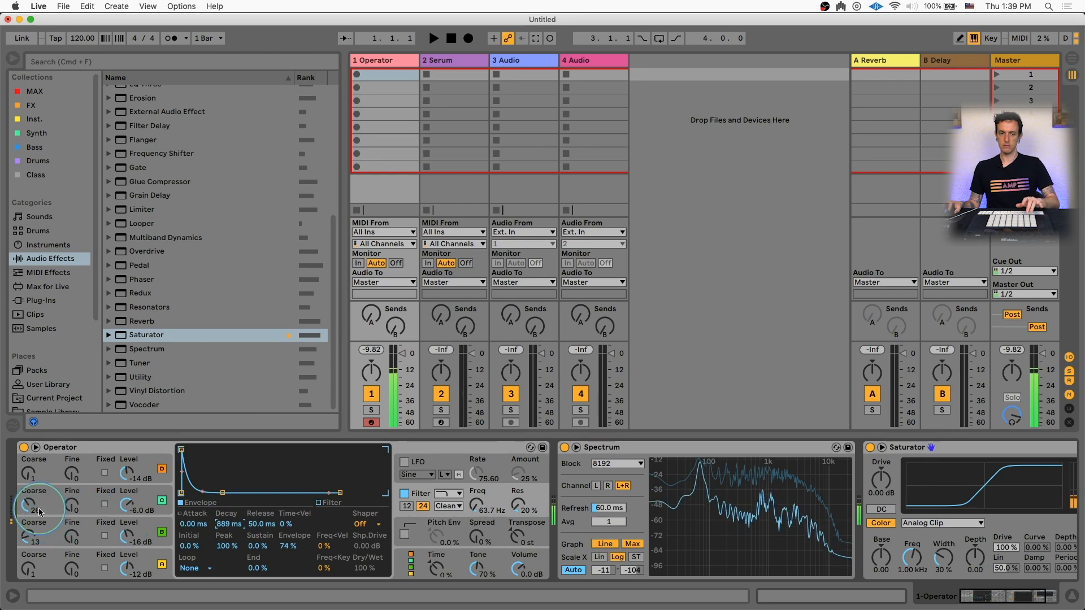
pyautogui.moveTo(28, 538)
pyautogui.mouseDown()
pyautogui.moveTo(28, 513)
pyautogui.moveTo(29, 546)
pyautogui.mouseUp()
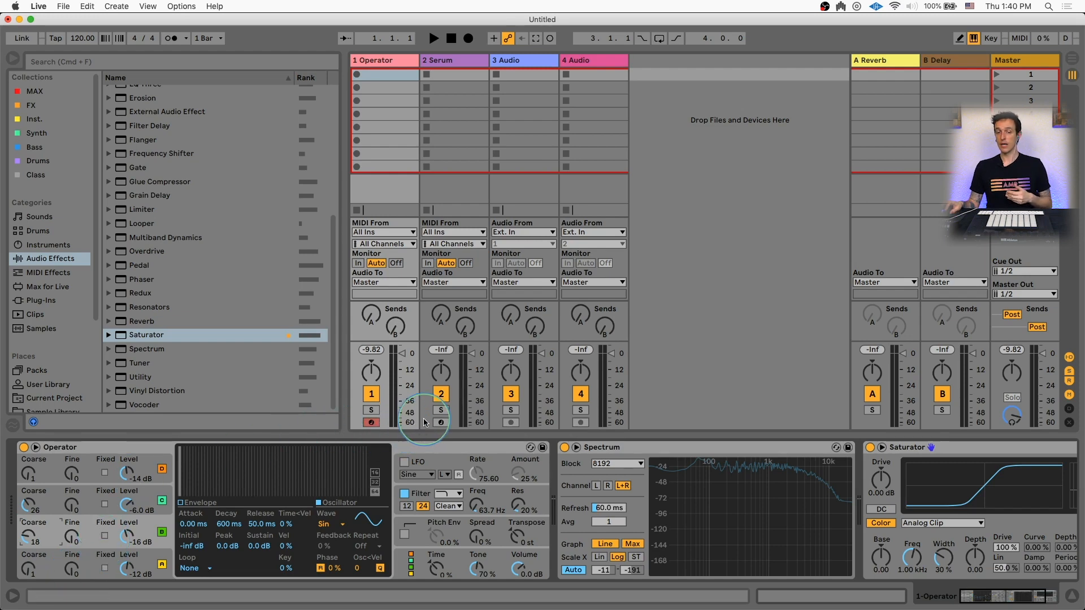
# Open the Serum instrument on the second track
pyautogui.click(441, 423)
pyautogui.click(49, 444)
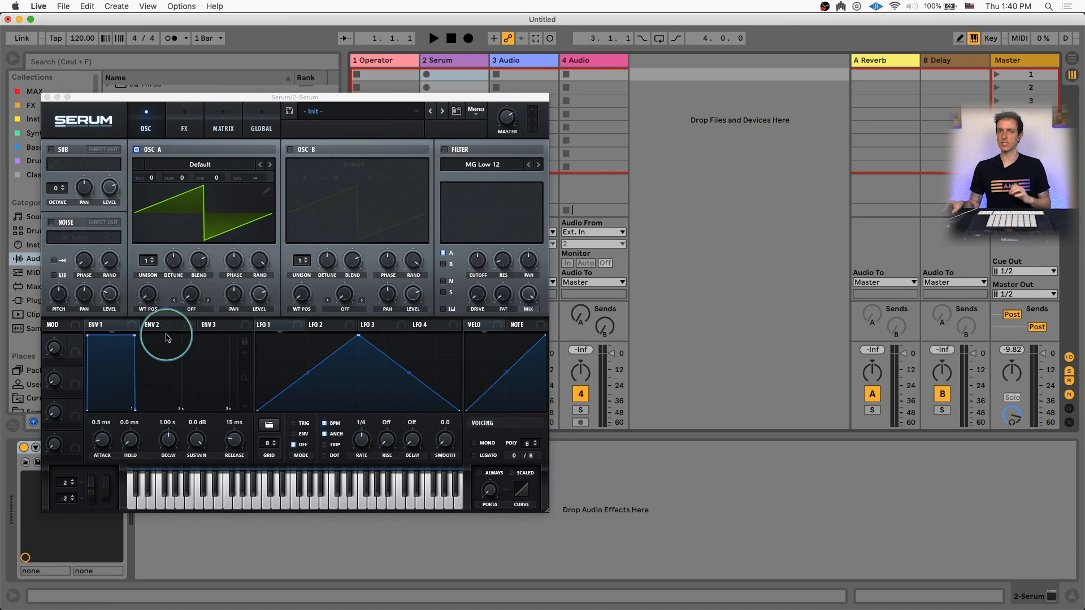
# Load the Analog Basic Shapes wavetable into Serum's oscillator A
pyautogui.click(192, 165)
pyautogui.moveTo(173, 177)
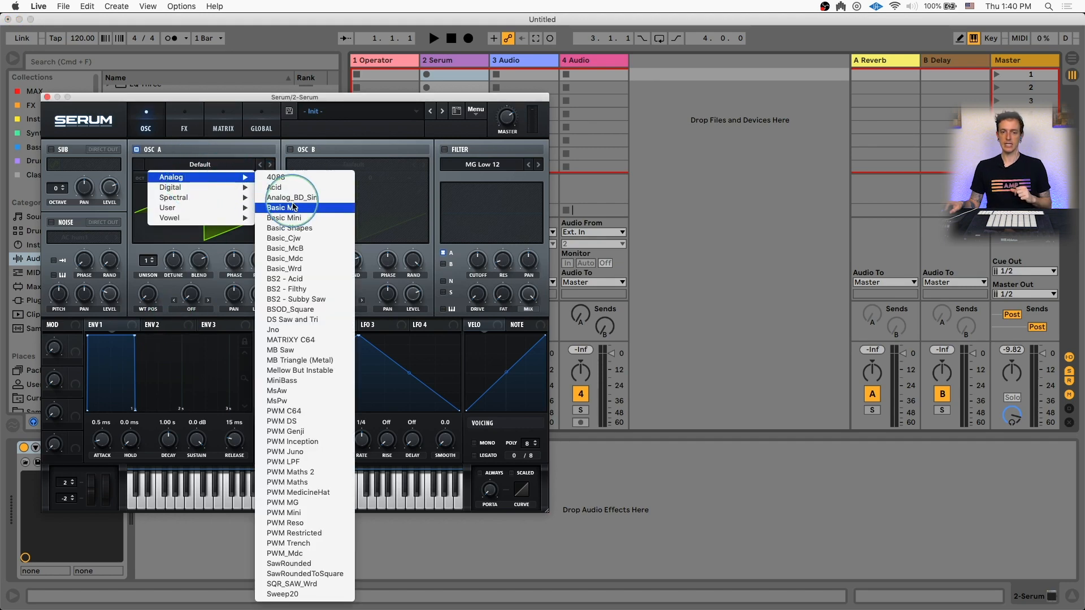
pyautogui.click(313, 228)
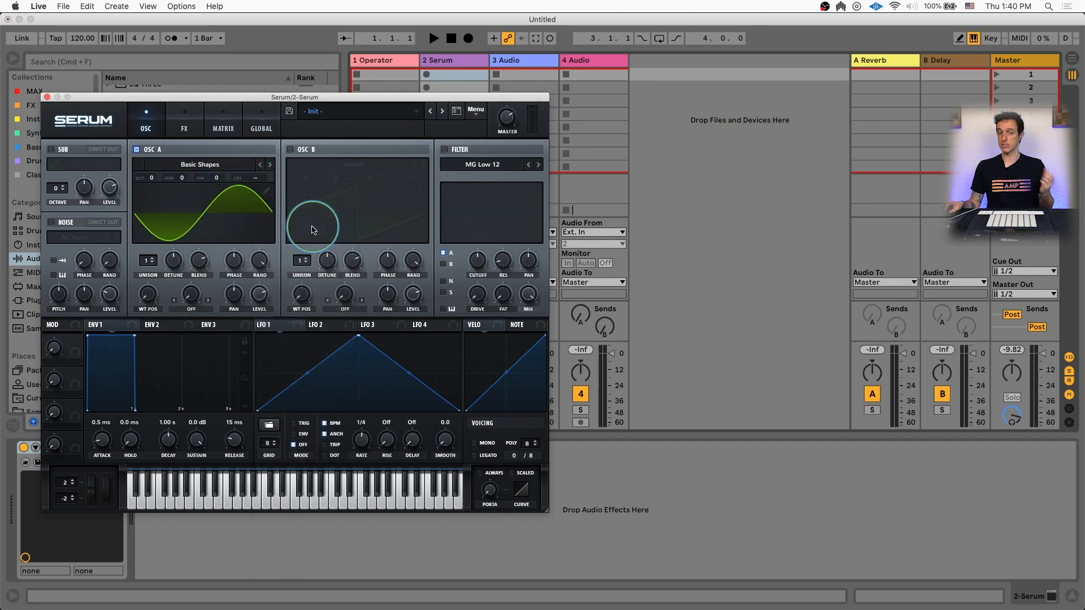
# Enable oscillator B and load the Analog Basic Shapes wavetable into it
pyautogui.click(291, 149)
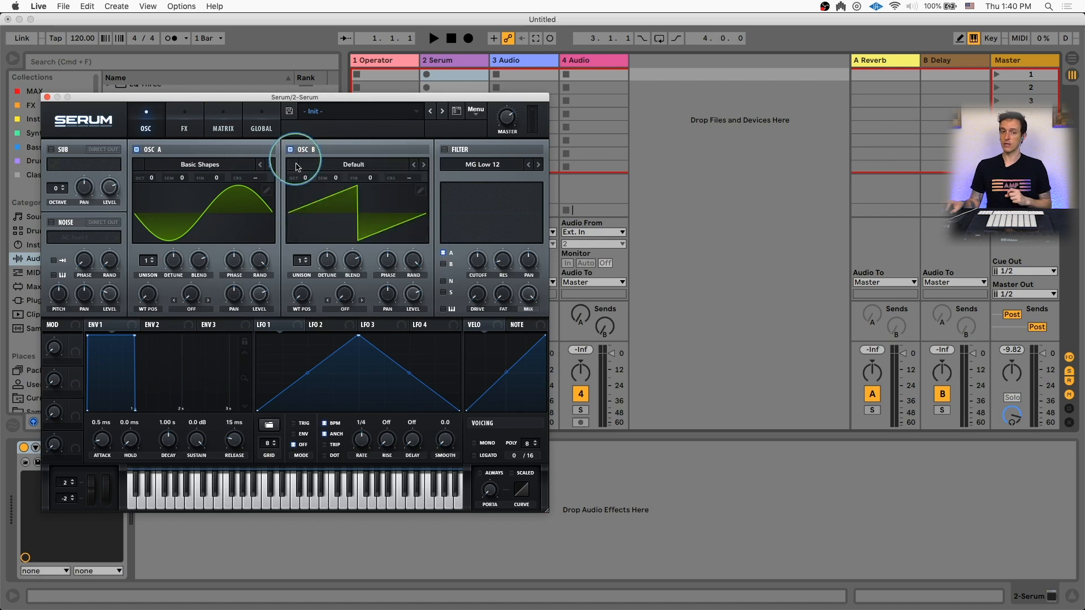
pyautogui.click(297, 163)
pyautogui.moveTo(343, 177)
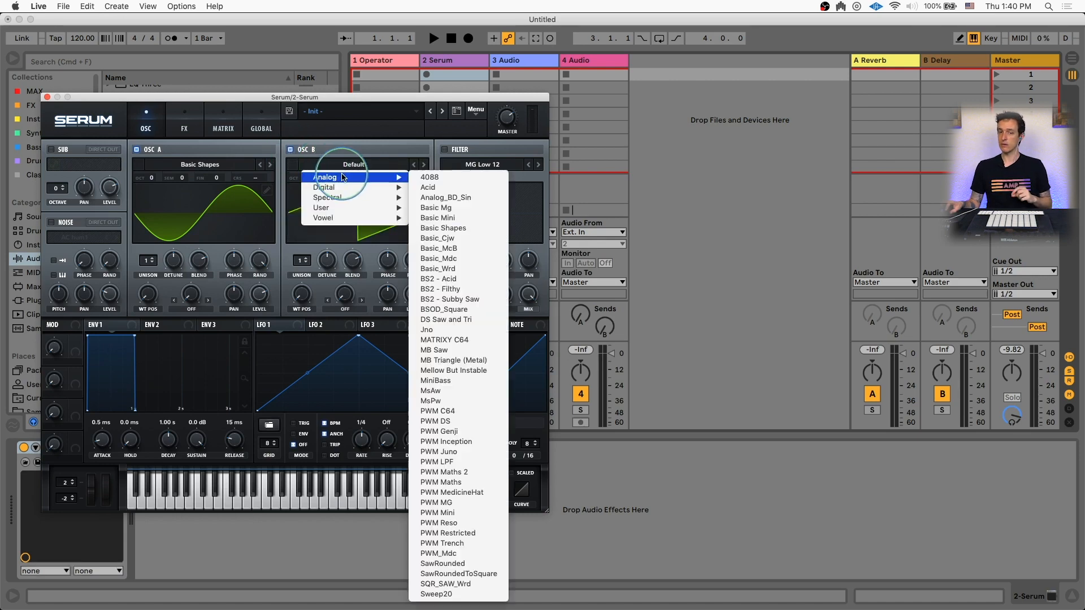
pyautogui.click(446, 228)
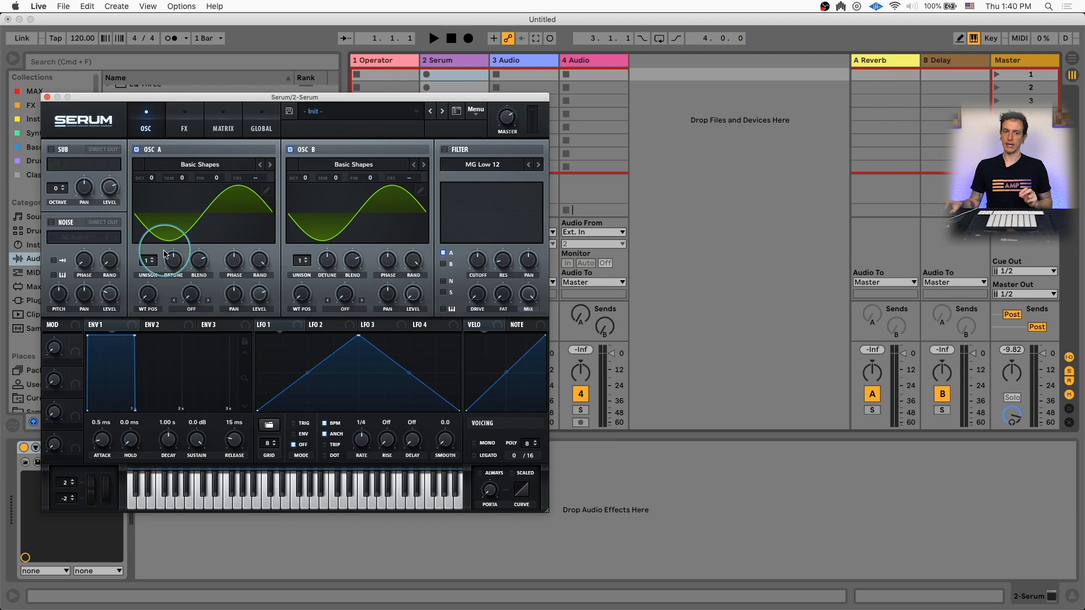
# Set oscillator A's warp mode to FM (from B) and adjust its amount
pyautogui.click(189, 305)
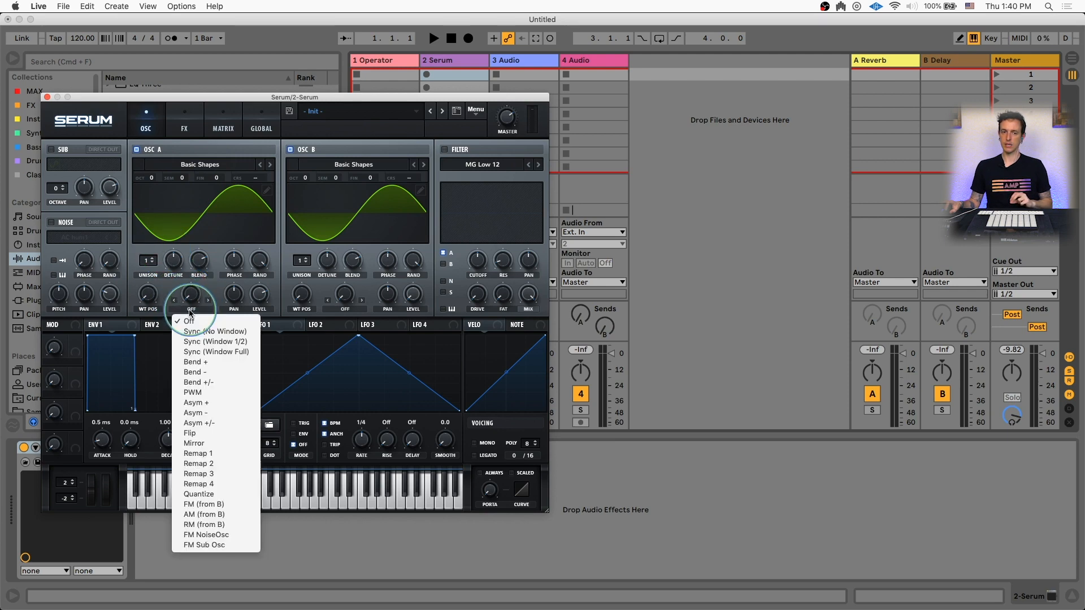
pyautogui.click(246, 508)
pyautogui.moveTo(190, 297)
pyautogui.mouseDown()
pyautogui.moveTo(180, 247)
pyautogui.moveTo(178, 310)
pyautogui.mouseUp()
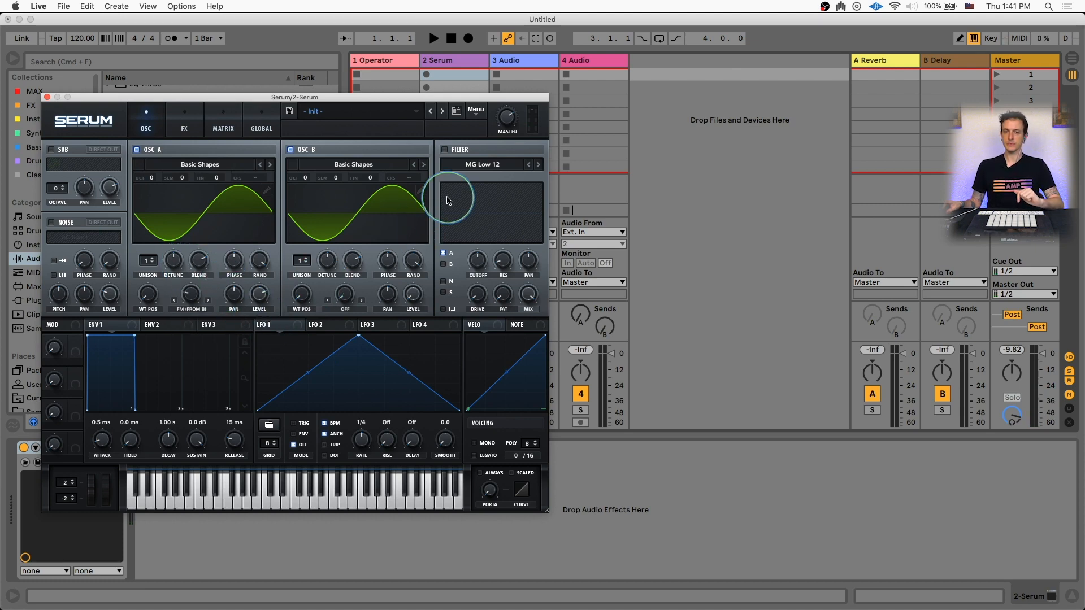
# Enable the filter and lower its cutoff frequency
pyautogui.click(445, 149)
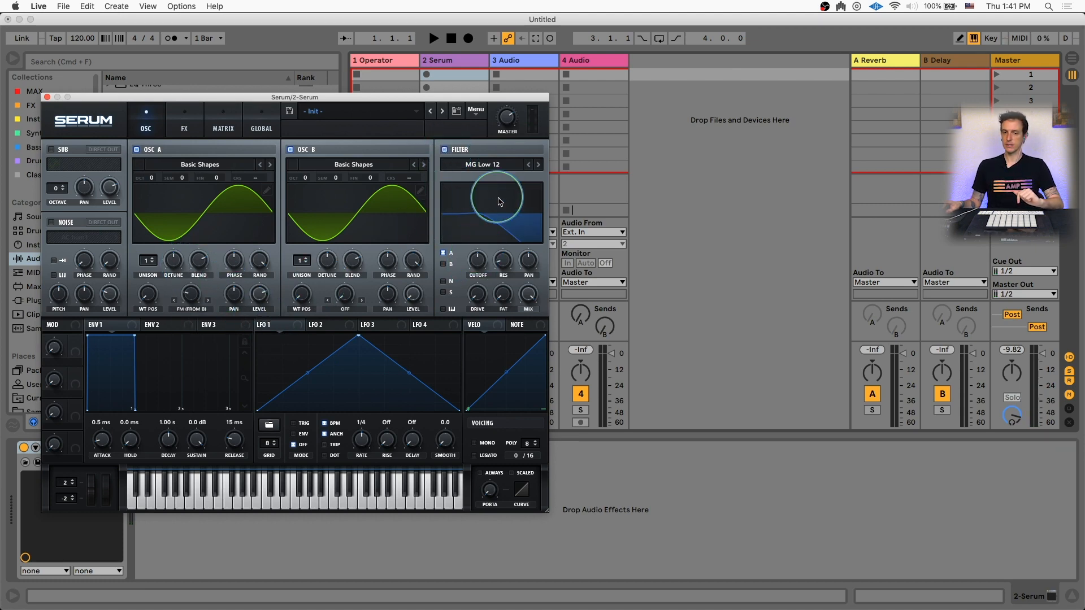
pyautogui.moveTo(476, 263); pyautogui.dragTo(475, 289)
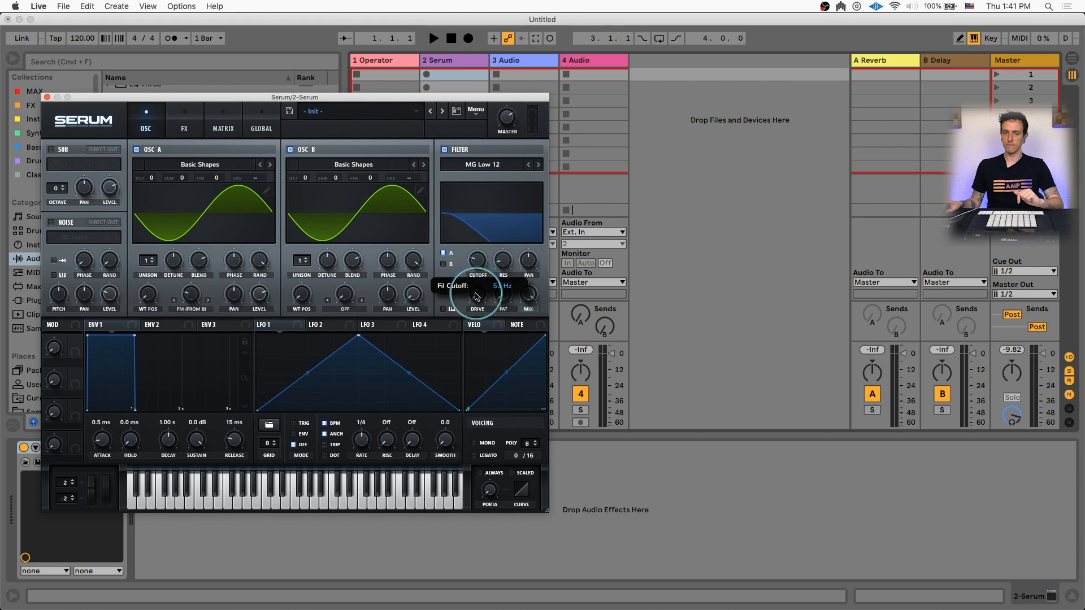
# Set Env 2's decay to 907 ms and sustain to 0%, and assign it to the filter cutoff
pyautogui.click(159, 324)
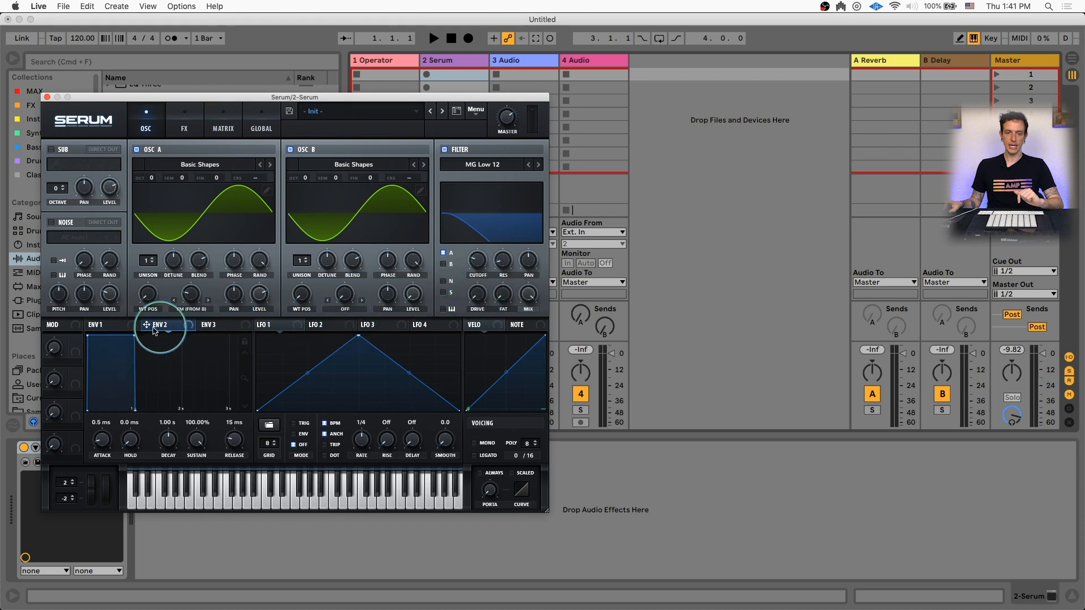
pyautogui.moveTo(134, 337); pyautogui.dragTo(121, 417)
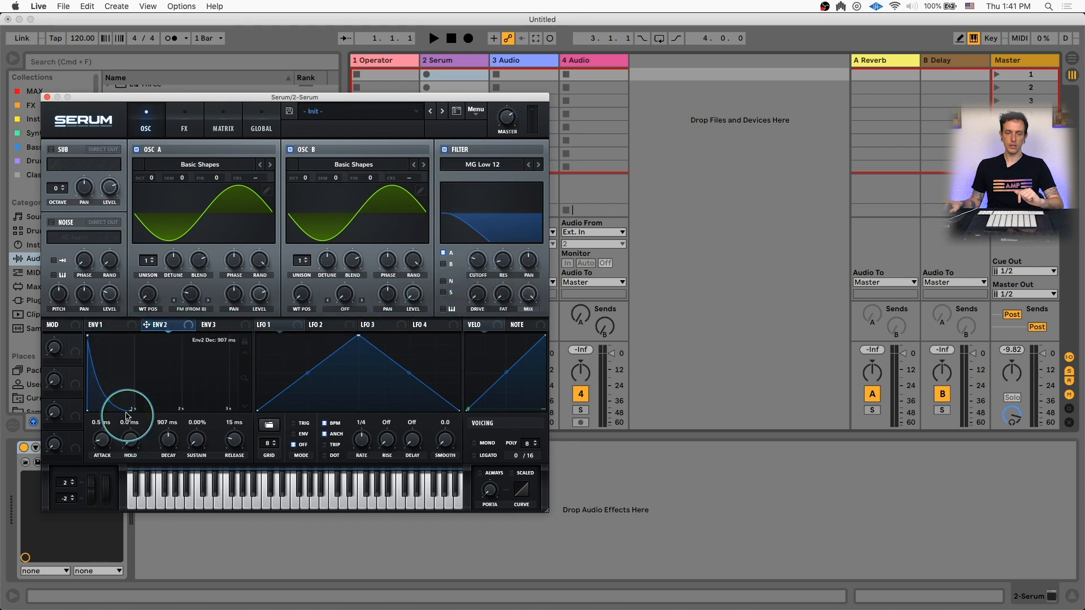
pyautogui.moveTo(152, 328); pyautogui.dragTo(480, 261)
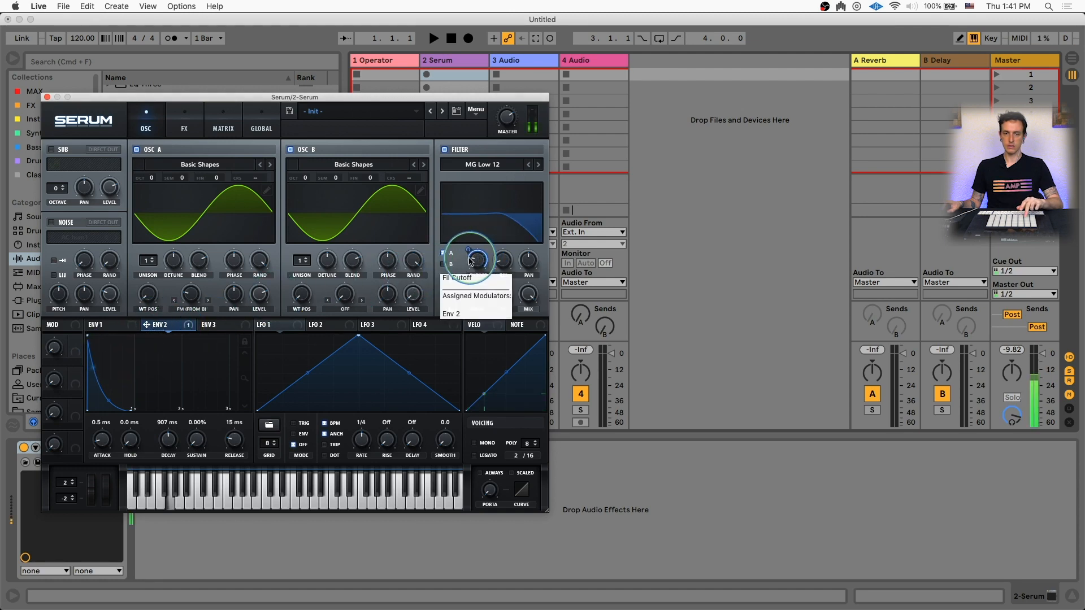
# Adjust oscillator A's FM (from B) amount and route Env 2 to modulate it
pyautogui.moveTo(191, 293); pyautogui.dragTo(188, 244)
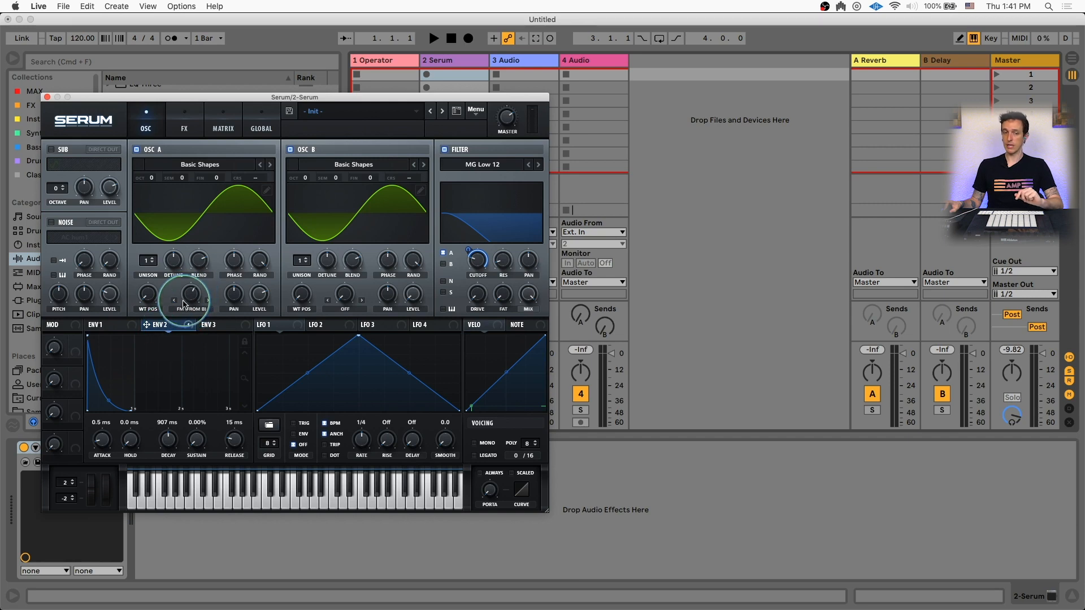
pyautogui.moveTo(192, 294)
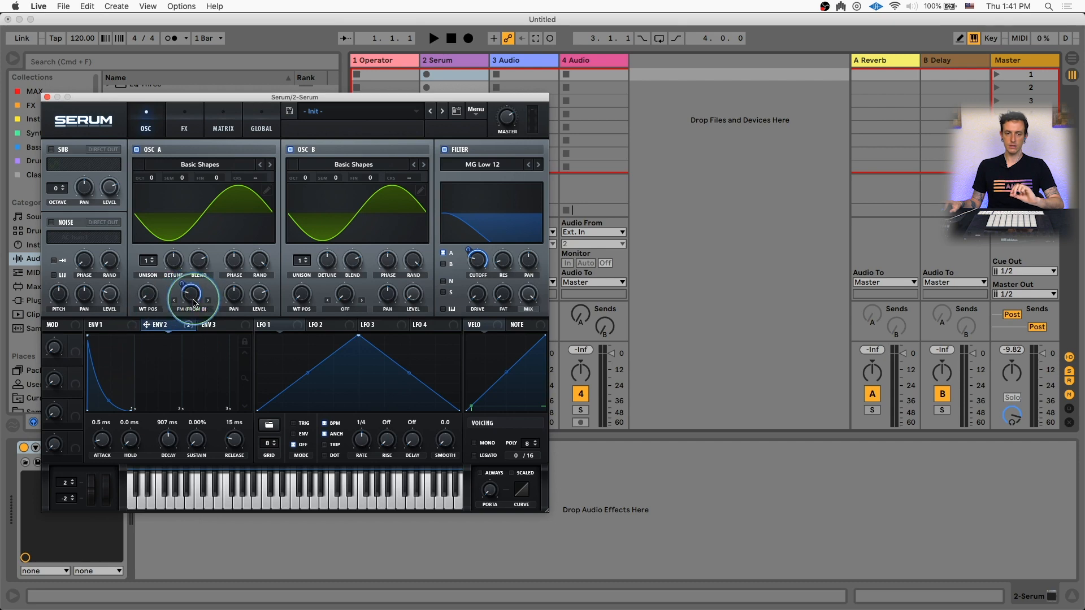
pyautogui.moveTo(182, 284); pyautogui.dragTo(196, 315)
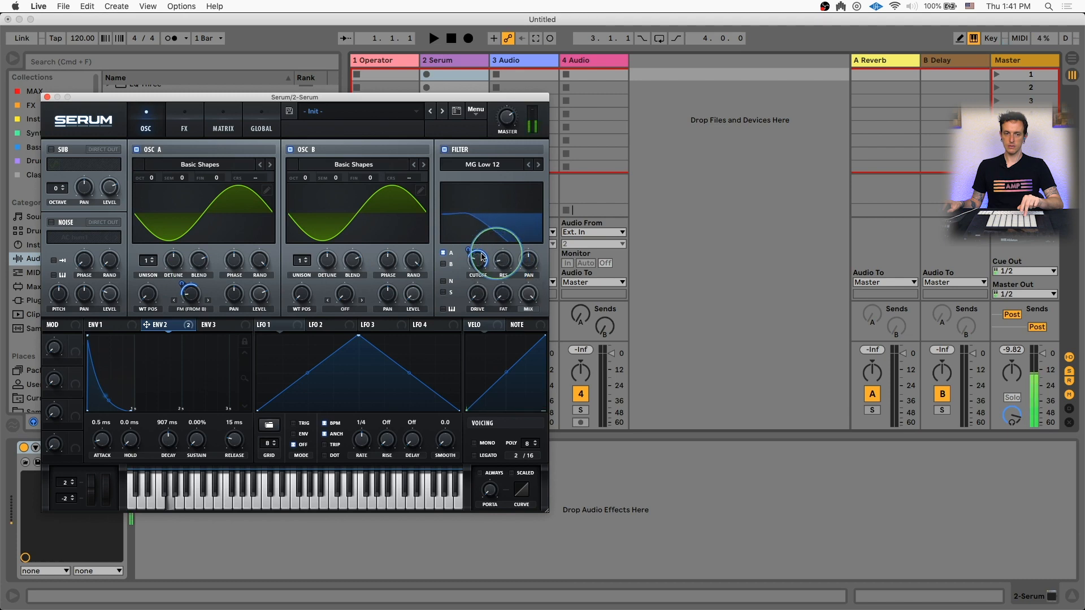
# Adjust the envelope modulation range on oscillator A's FM amount
pyautogui.click(124, 321)
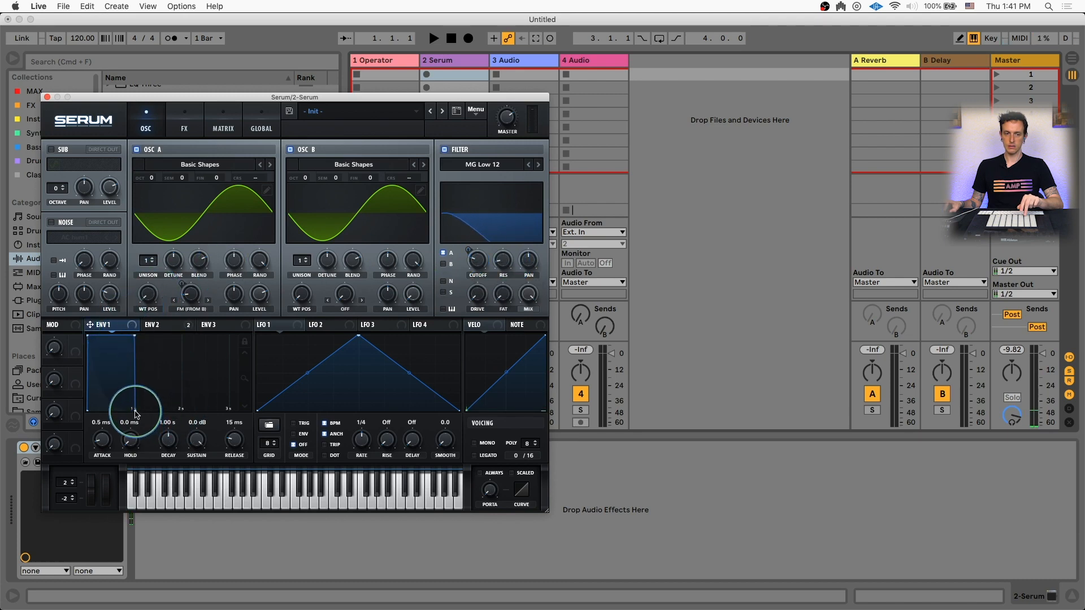
pyautogui.moveTo(134, 410); pyautogui.dragTo(174, 402)
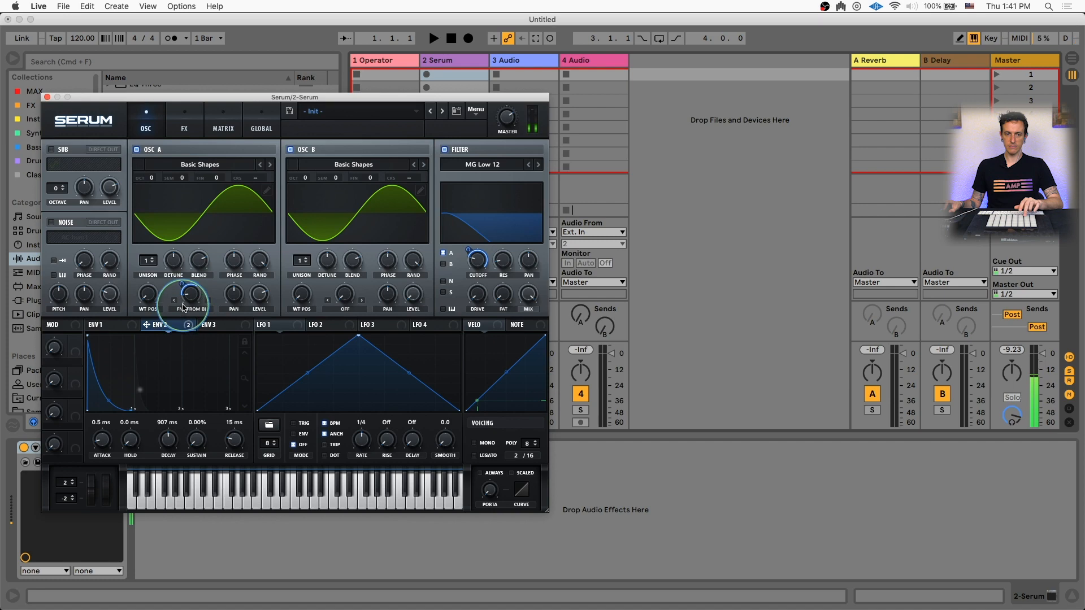
pyautogui.moveTo(191, 296)
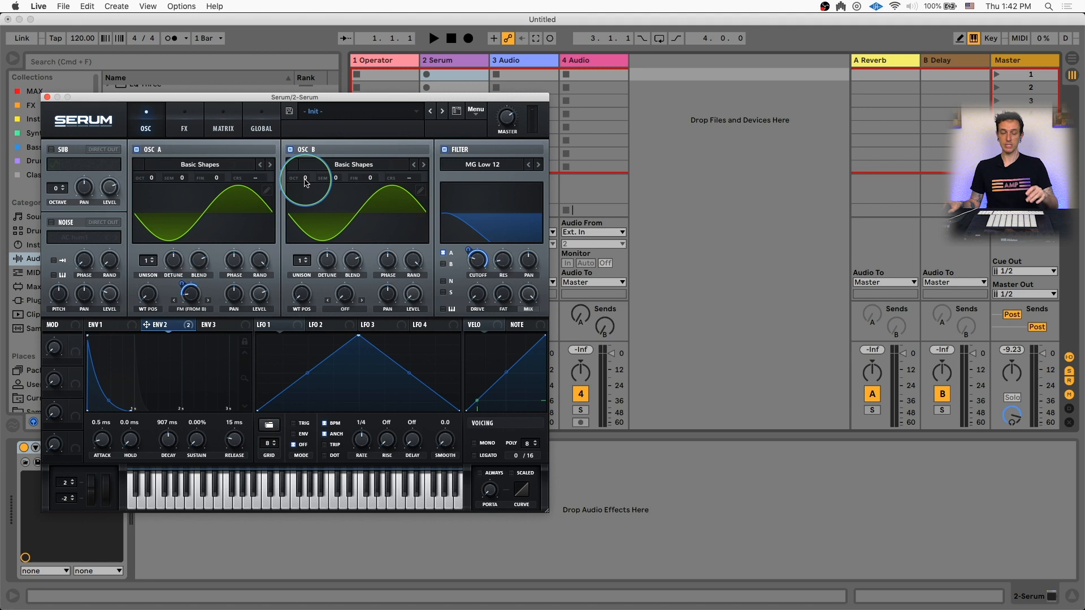
# Set oscillator B's octave to +3 and lower the filter cutoff
pyautogui.moveTo(305, 183); pyautogui.dragTo(299, 116)
pyautogui.moveTo(468, 250); pyautogui.dragTo(466, 265)
pyautogui.rightClick(475, 263)
pyautogui.moveTo(474, 262); pyautogui.dragTo(474, 259)
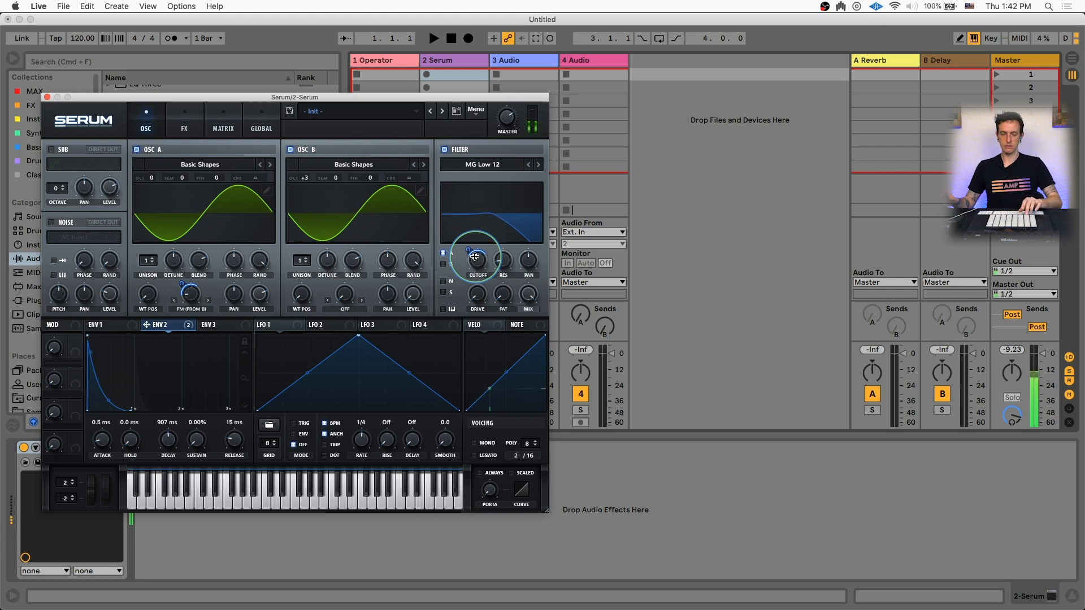
# Adjust oscillator A's FM (from B) amount and set its Env 2 modulation depth to 33
pyautogui.moveTo(191, 295); pyautogui.dragTo(191, 303)
pyautogui.click(191, 302)
pyautogui.click(181, 283)
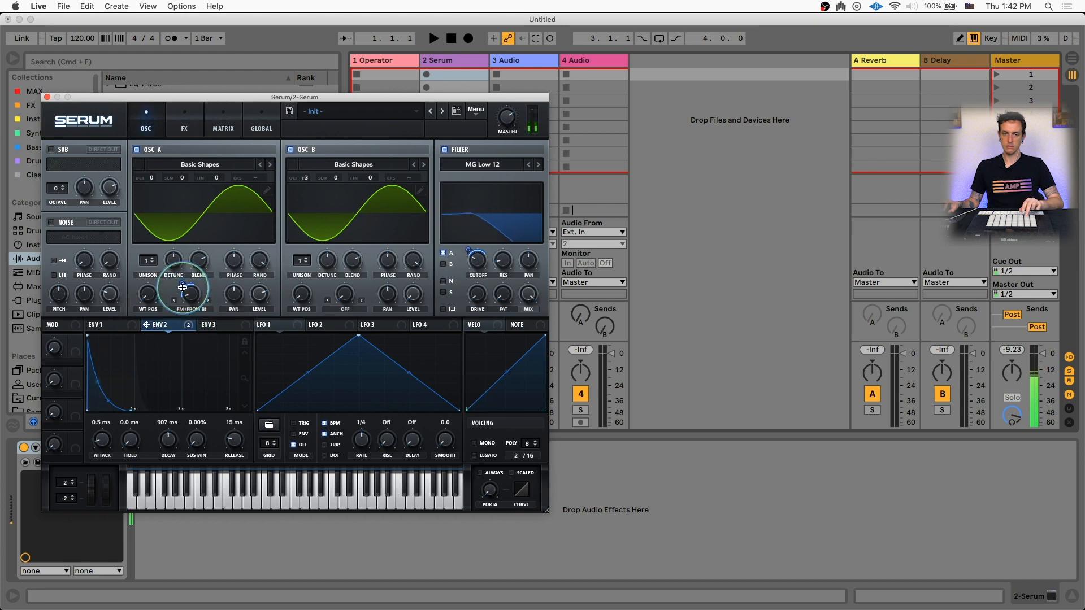
pyautogui.moveTo(181, 283); pyautogui.dragTo(182, 297)
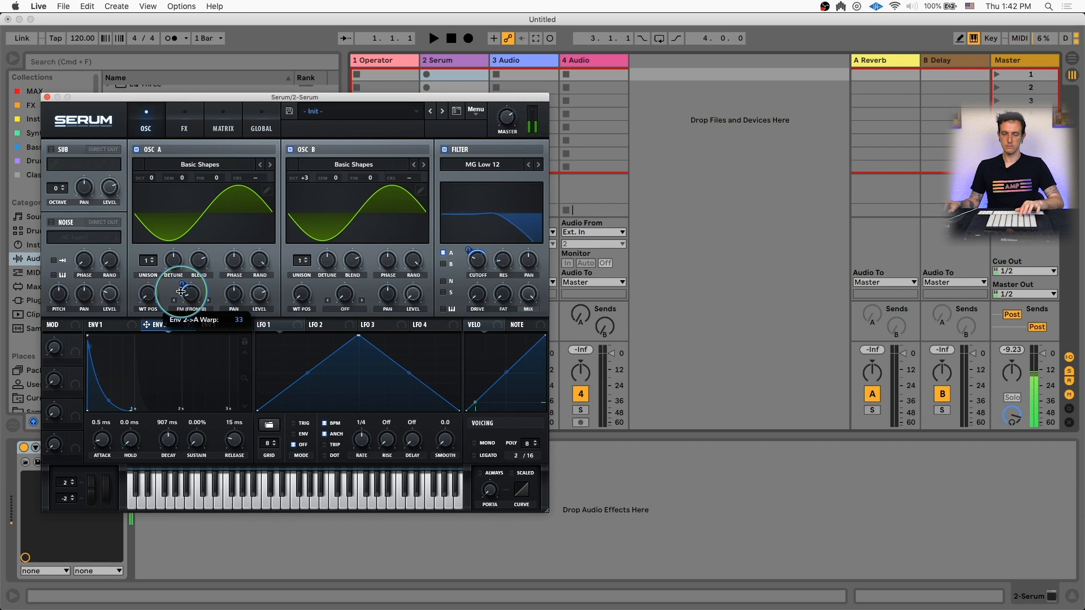
# Raise oscillator B's octave to +4 and assign Env 2 to the filter cutoff
pyautogui.moveTo(304, 177); pyautogui.dragTo(308, 158)
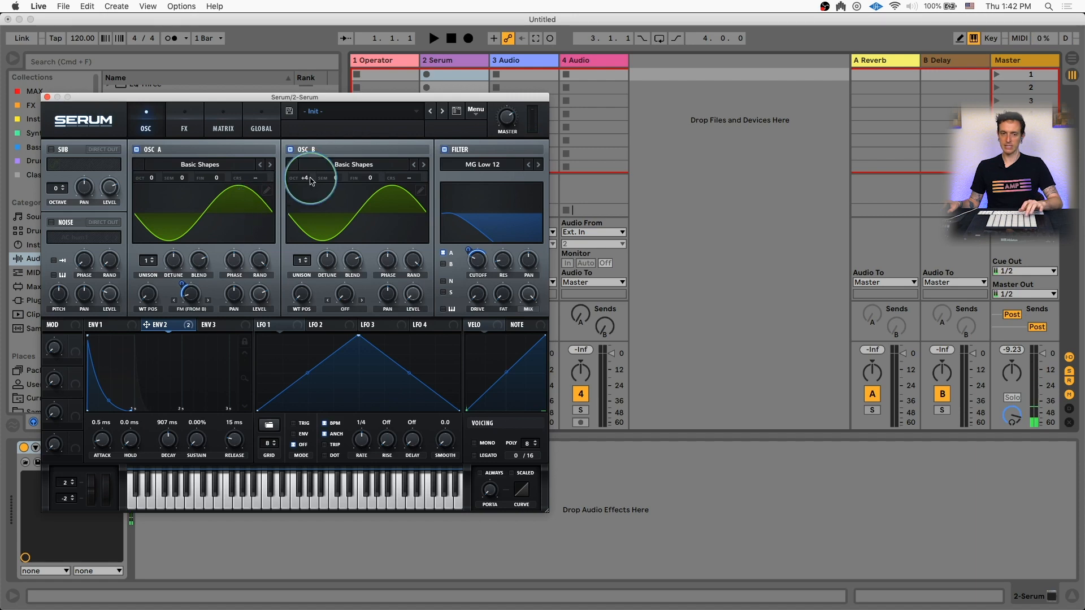
pyautogui.moveTo(162, 327); pyautogui.dragTo(478, 275)
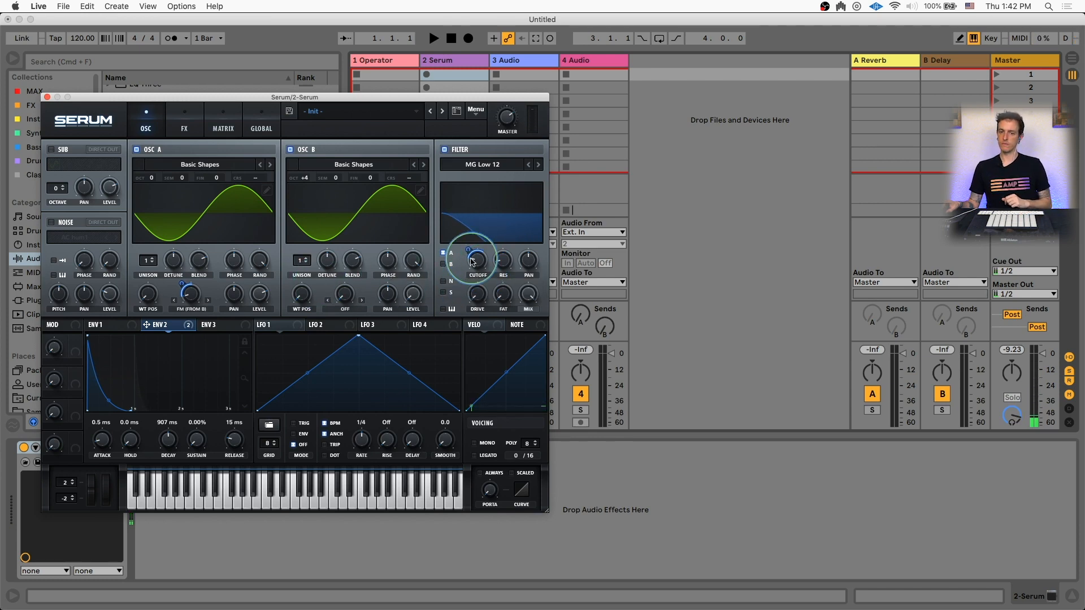
# Close the Serum window, select the Operator track and arm it for recording
pyautogui.moveTo(474, 261)
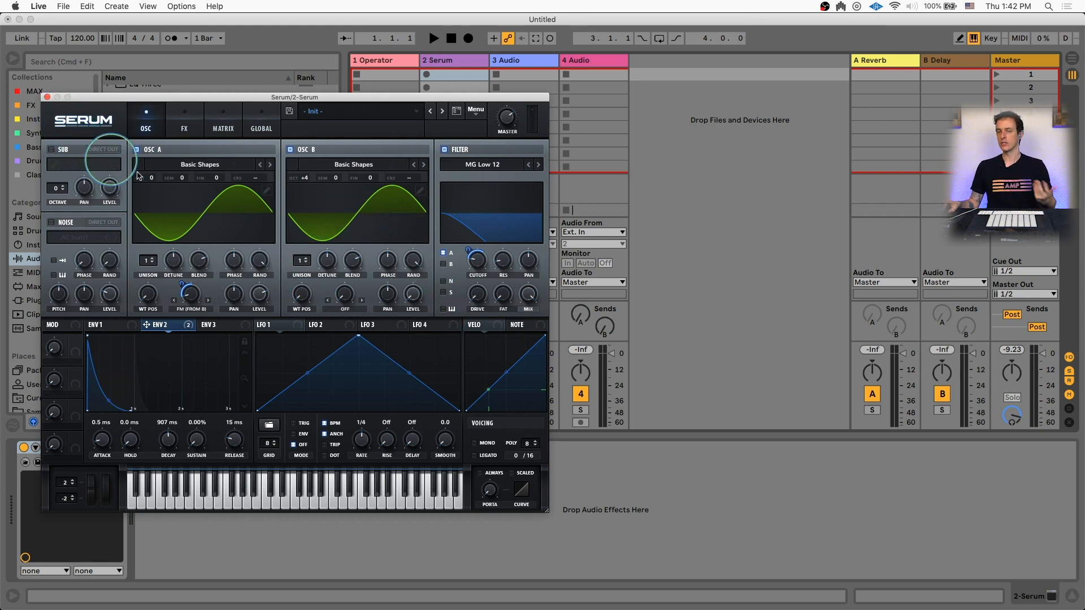
pyautogui.click(47, 97)
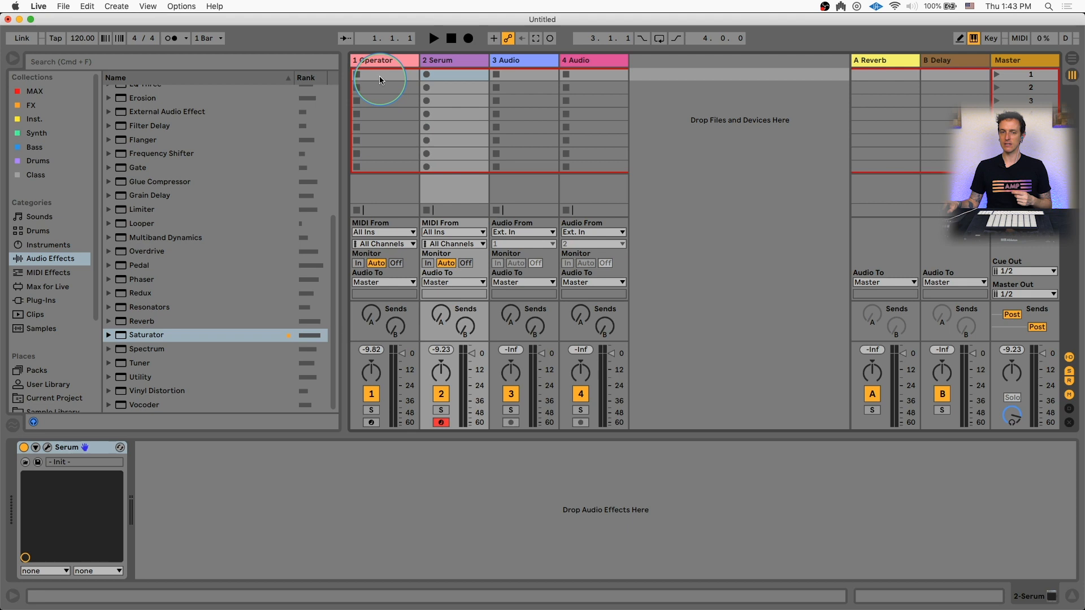
pyautogui.click(386, 61)
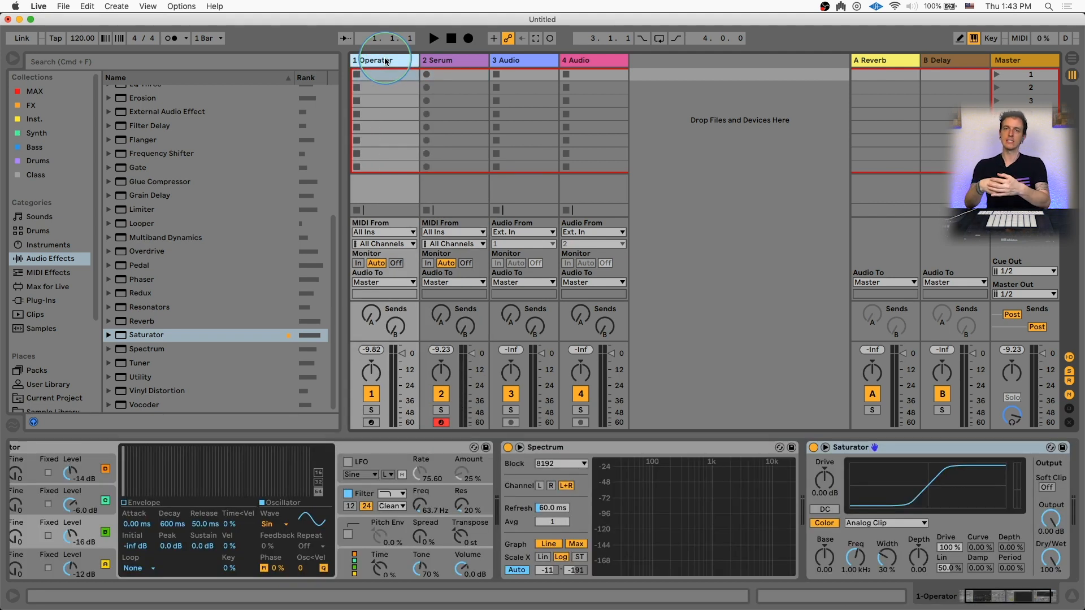
pyautogui.click(371, 422)
pyautogui.hscroll(-2, 189, 543)
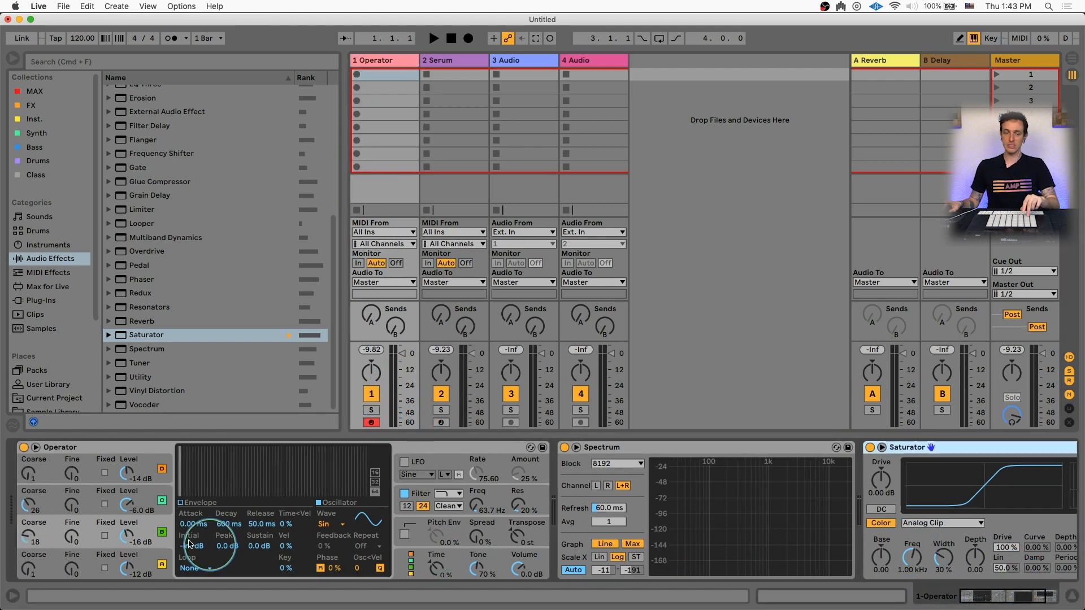
# Set operator C's level to -17 dB and operator B's level to -7.6 dB in Operator
pyautogui.moveTo(127, 503); pyautogui.dragTo(129, 535)
pyautogui.moveTo(29, 541); pyautogui.dragTo(31, 537)
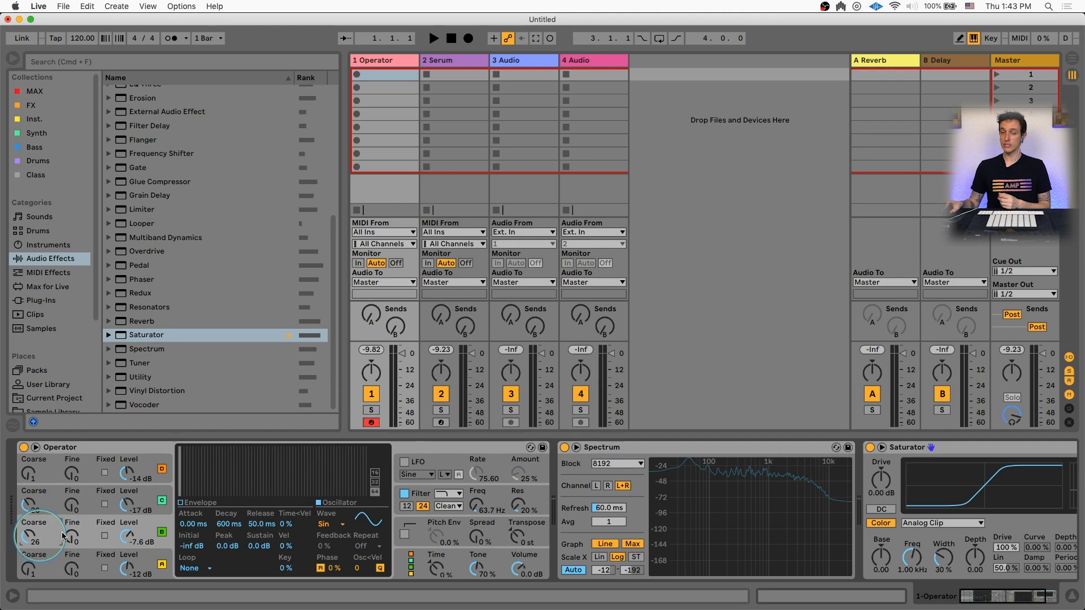
# Open Operator's filter envelope and set its attack to 327 ms
pyautogui.click(425, 495)
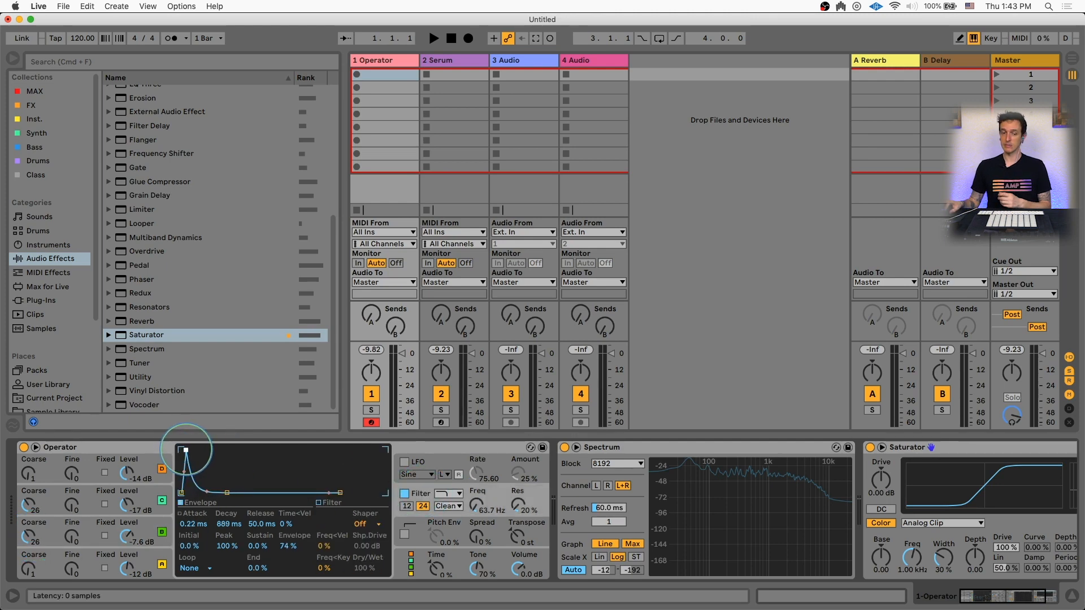
pyautogui.moveTo(201, 450); pyautogui.dragTo(226, 450)
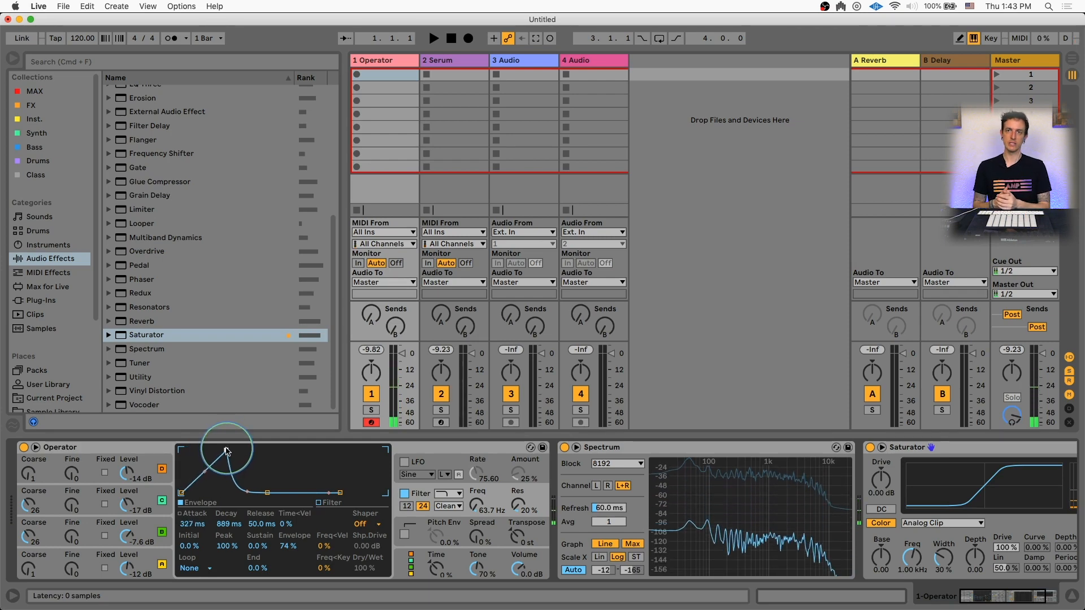